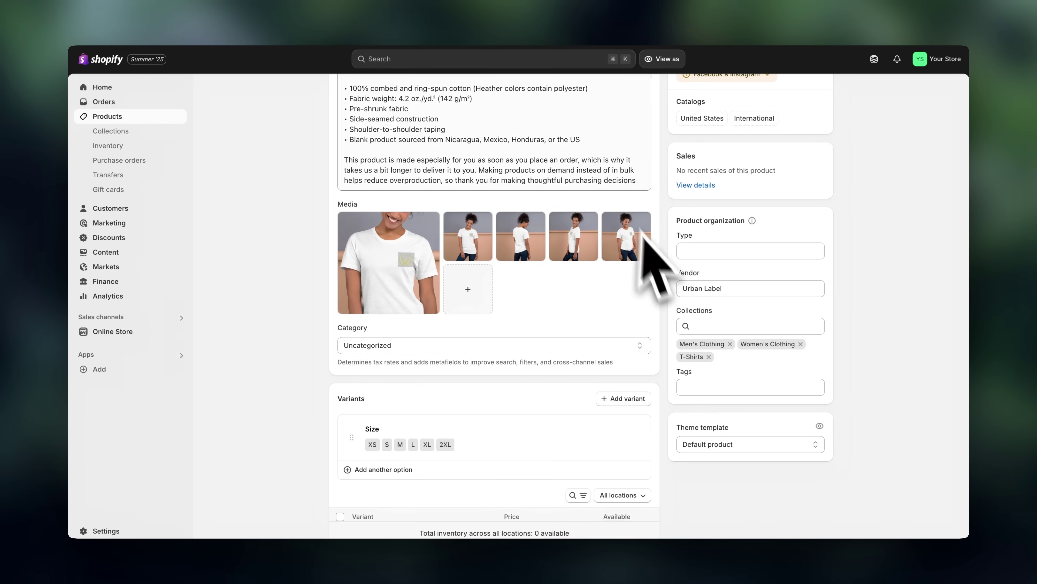
Move the tee's close-up photo to the third slot so the front-view photo leads the gallery.
{"action": "left_click_drag", "start_coordinate": [425, 237], "coordinate": [529, 224]}
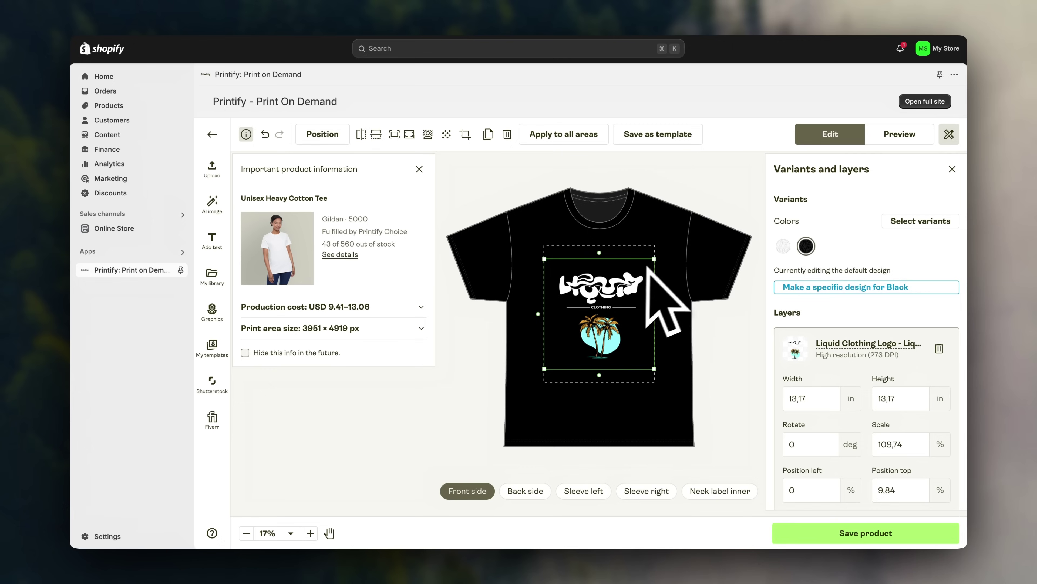
Enlarge the Liquid Clothing logo on the black tee to 15,42 in.
{"action": "left_click_drag", "start_coordinate": [656, 262], "coordinate": [678, 246]}
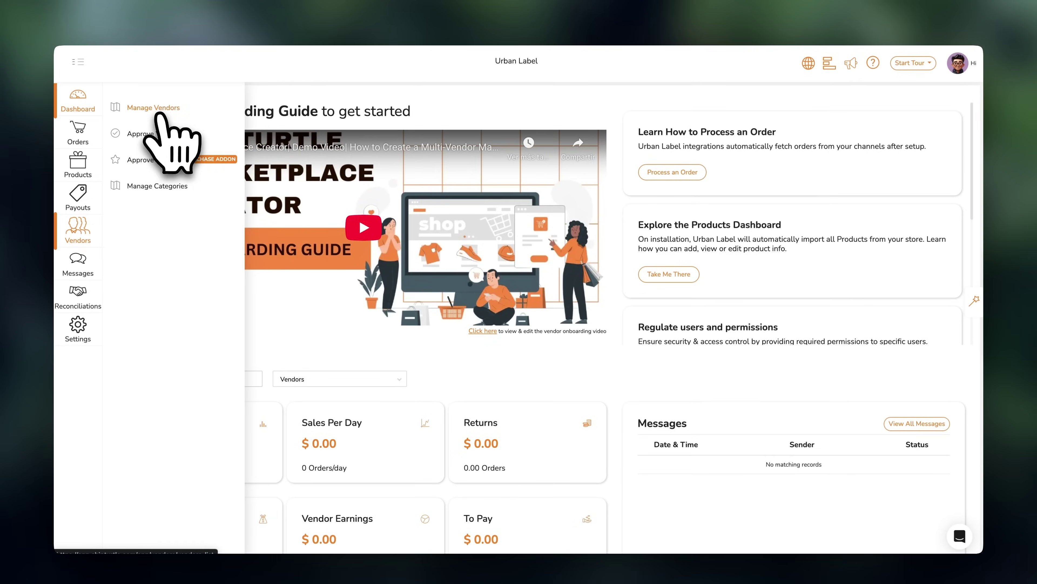
Browse the Next theme demo, then show Wooden Drink Tables in its green variant.
{"action": "left_click", "coordinate": [162, 115]}
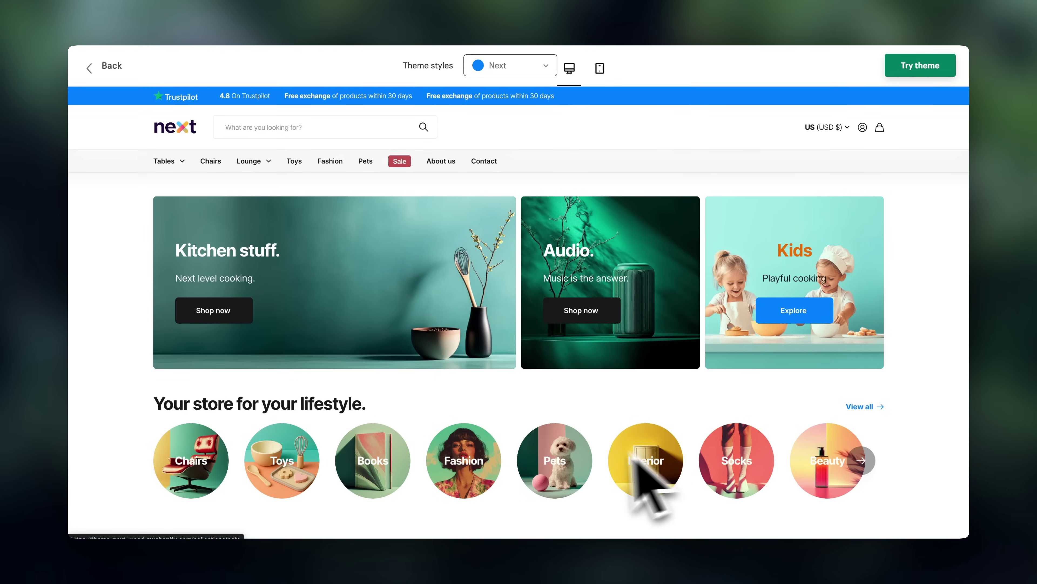
{"action": "scroll", "coordinate": [493, 449], "scroll_direction": "down", "scroll_amount": 6}
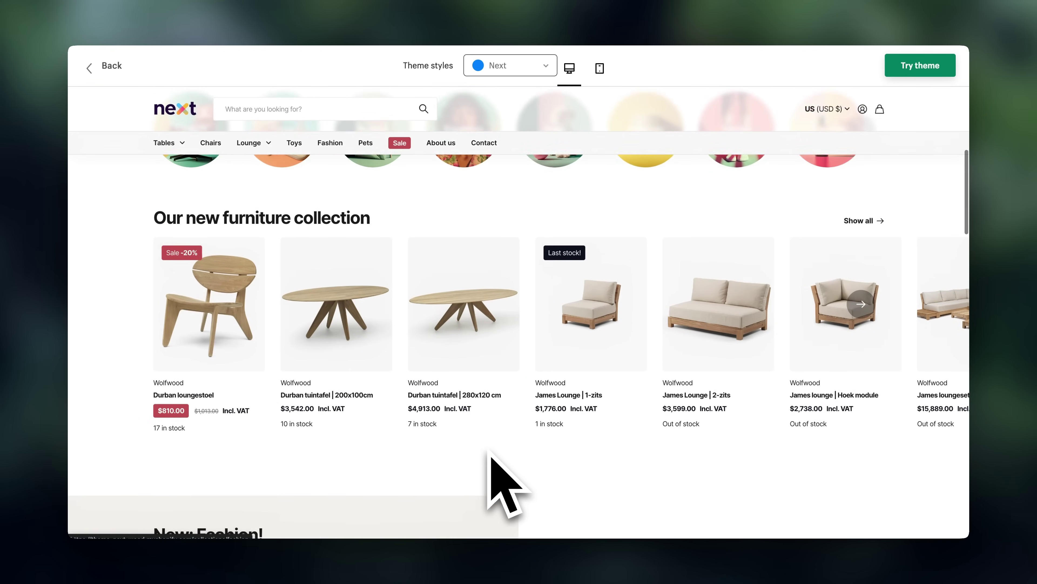
{"action": "scroll", "coordinate": [490, 454], "scroll_direction": "down", "scroll_amount": 8}
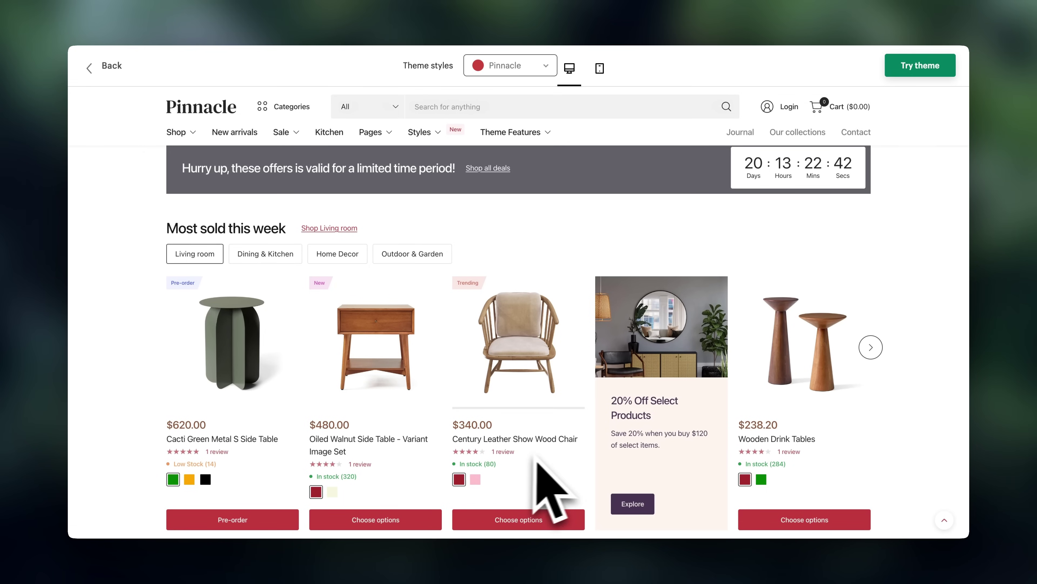
{"action": "left_click", "coordinate": [762, 479]}
{"action": "scroll", "coordinate": [774, 484], "scroll_direction": "down", "scroll_amount": 6}
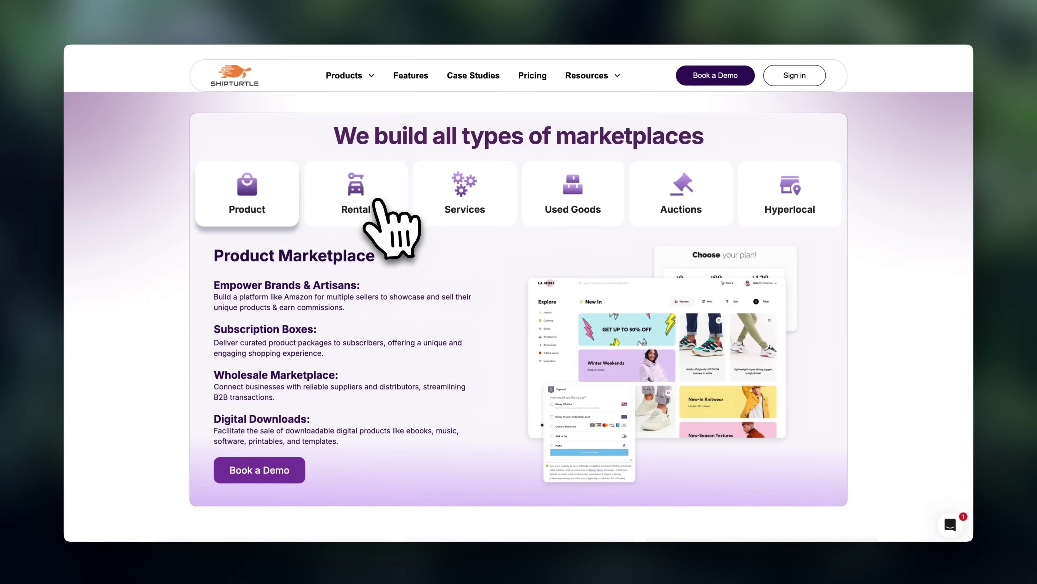
View the Rental and Service marketplace details and the marketplace vendors list.
{"action": "left_click", "coordinate": [378, 204]}
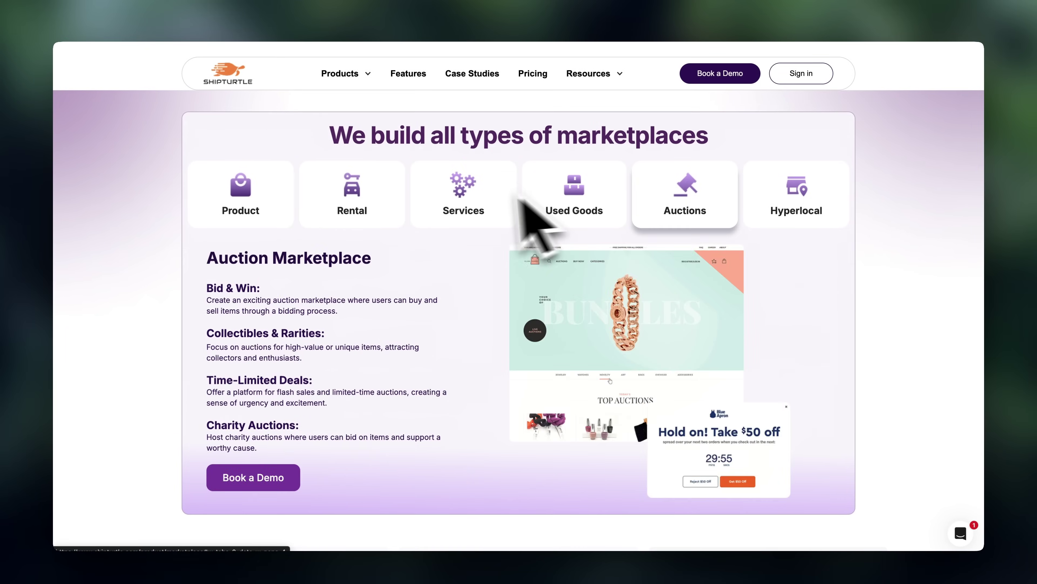
{"action": "left_click", "coordinate": [465, 199]}
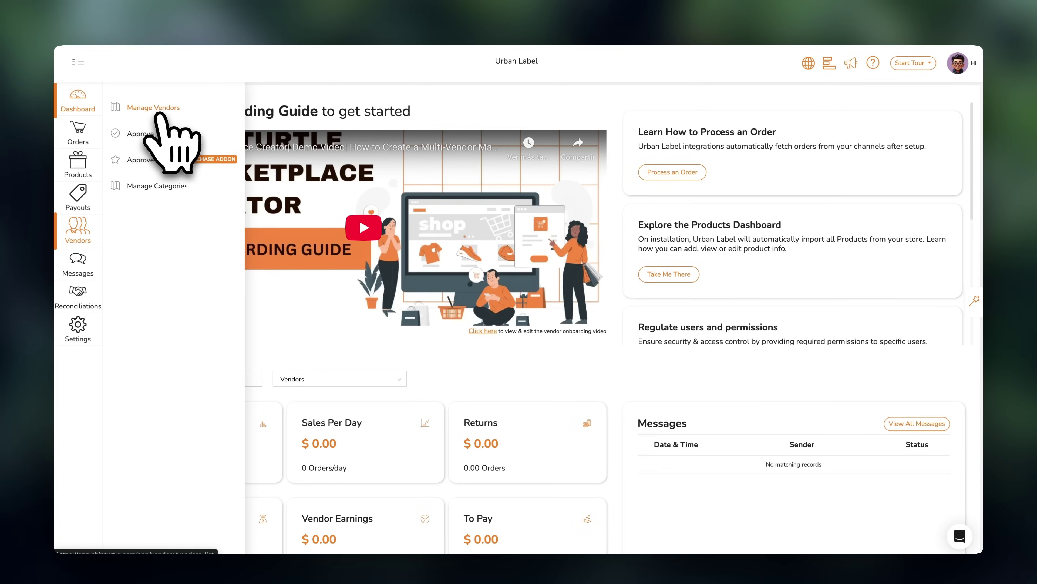
{"action": "left_click", "coordinate": [161, 115]}
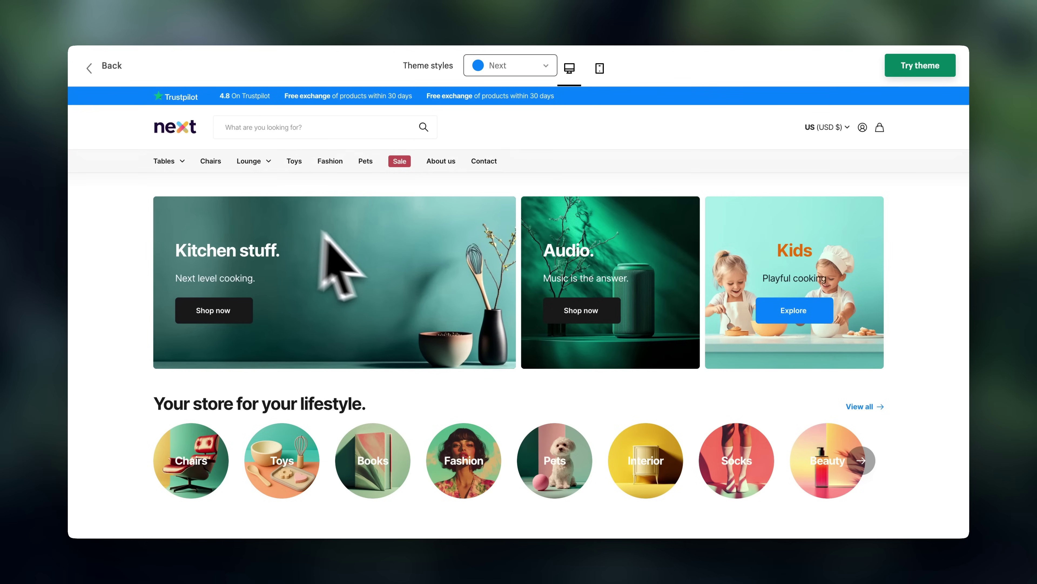
{"action": "scroll", "coordinate": [441, 286], "scroll_direction": "down", "scroll_amount": 5}
{"action": "scroll", "coordinate": [442, 265], "scroll_direction": "down", "scroll_amount": 10}
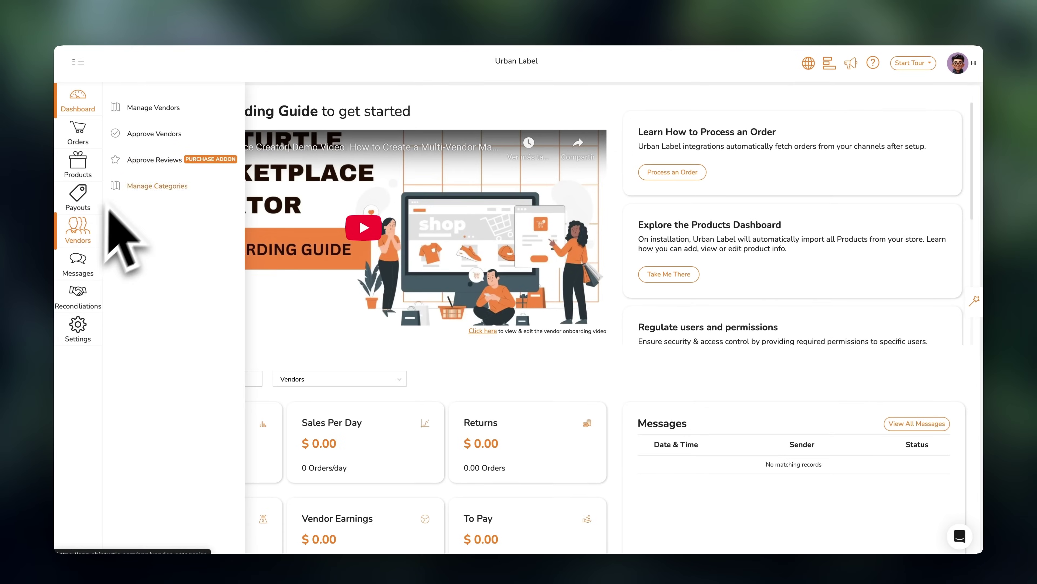
{"action": "left_click", "coordinate": [160, 116]}
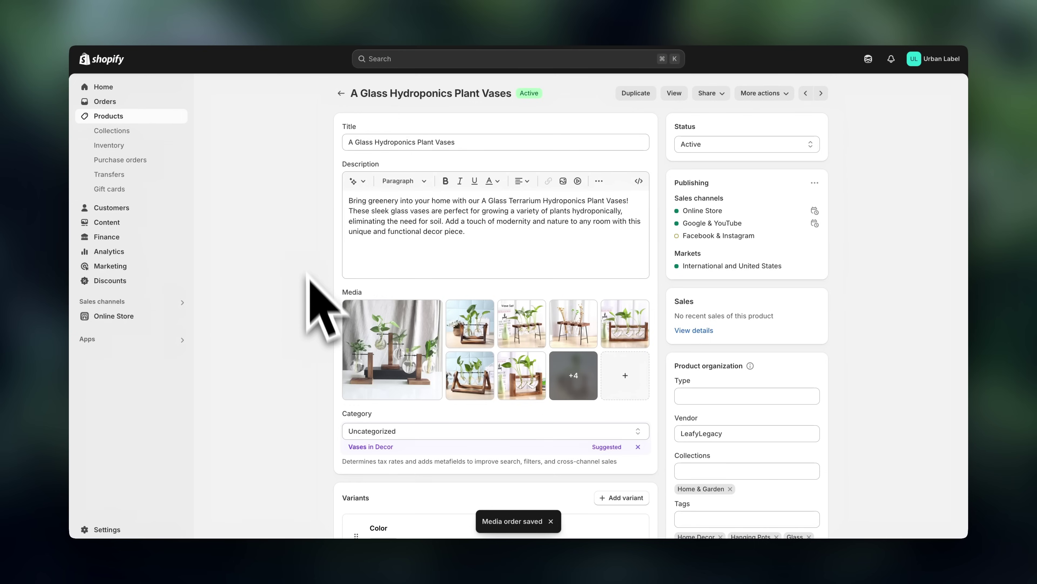
Move the first vase photo to the second slot and reposition the Featured collection section.
{"action": "left_click_drag", "start_coordinate": [405, 348], "coordinate": [468, 318]}
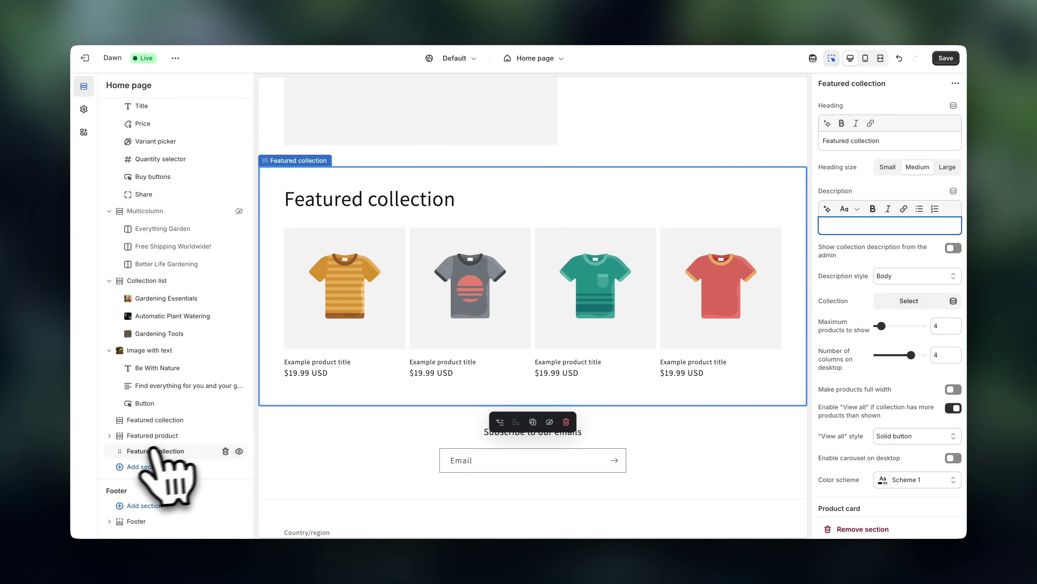
{"action": "left_click_drag", "start_coordinate": [166, 424], "coordinate": [108, 431]}
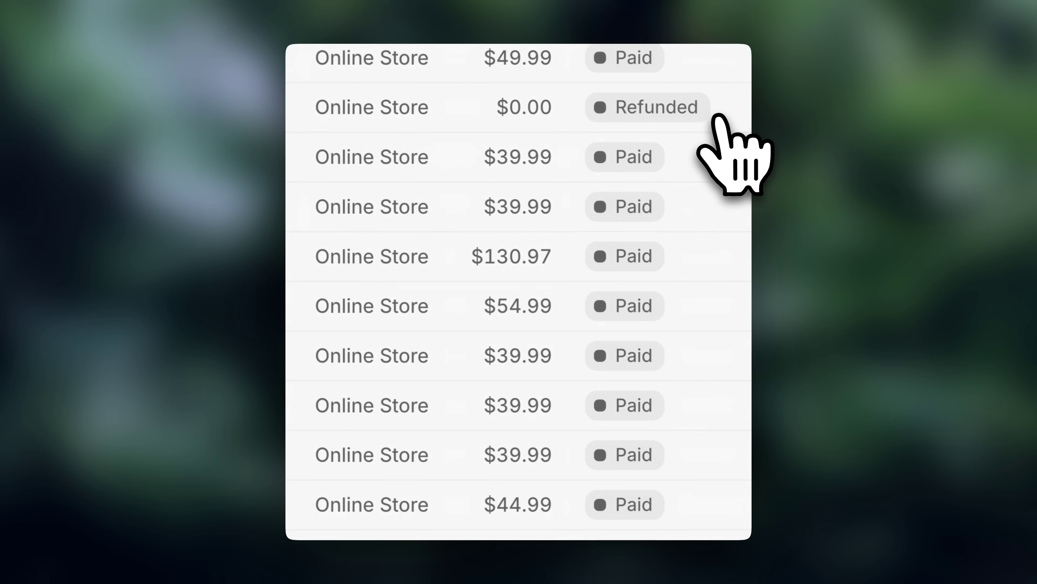
{"action": "scroll", "coordinate": [735, 141], "scroll_direction": "down", "scroll_amount": 5}
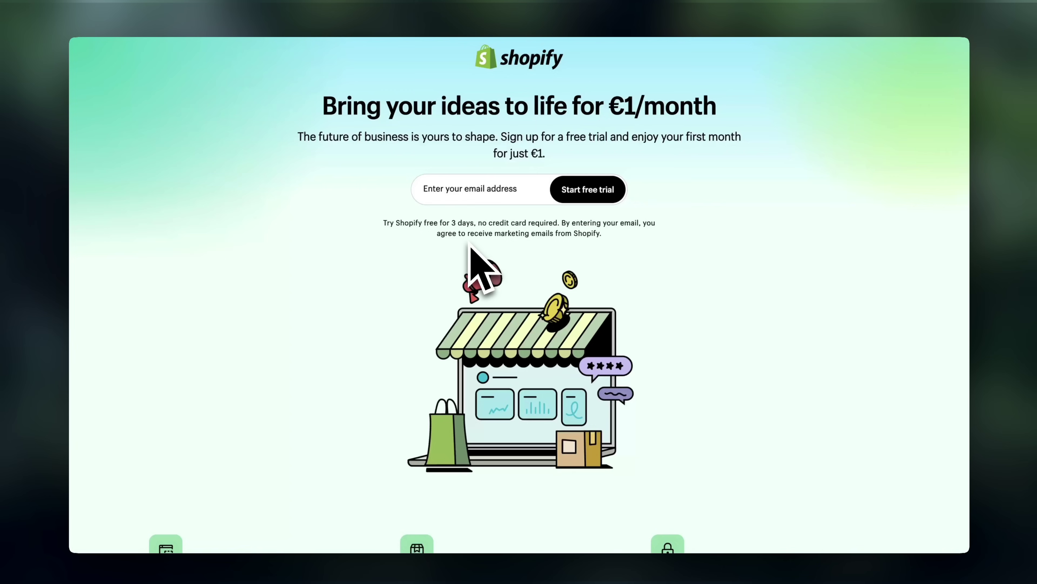
Type an email address into the free-trial email field and scroll through the sign-up page.
{"action": "left_click", "coordinate": [518, 190]}
{"action": "type", "text": "homeplant"}
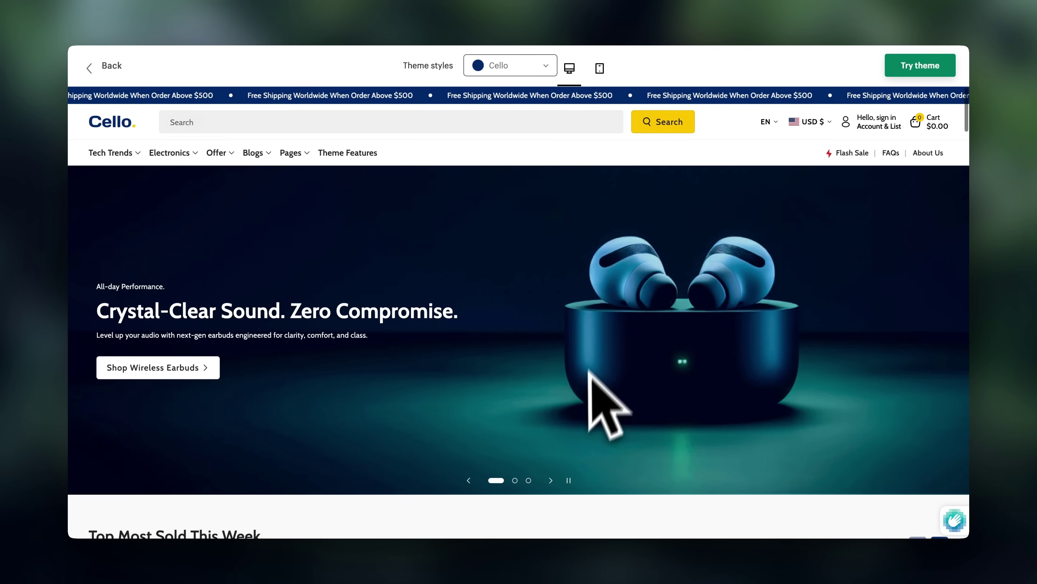
{"action": "scroll", "coordinate": [735, 311], "scroll_direction": "down", "scroll_amount": 3}
{"action": "scroll", "coordinate": [756, 319], "scroll_direction": "down", "scroll_amount": 3}
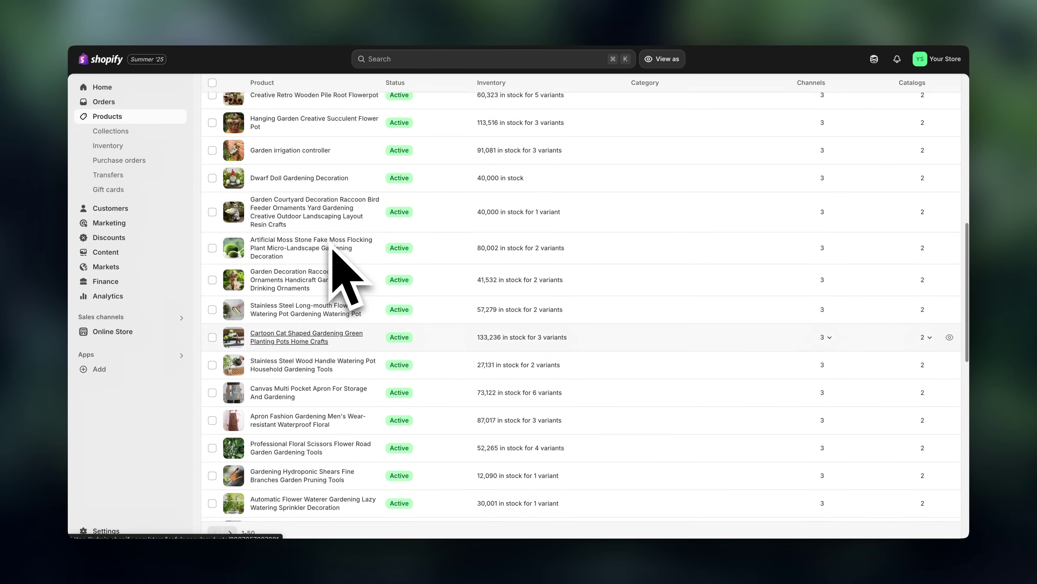
{"action": "scroll", "coordinate": [332, 246], "scroll_direction": "up", "scroll_amount": 12}
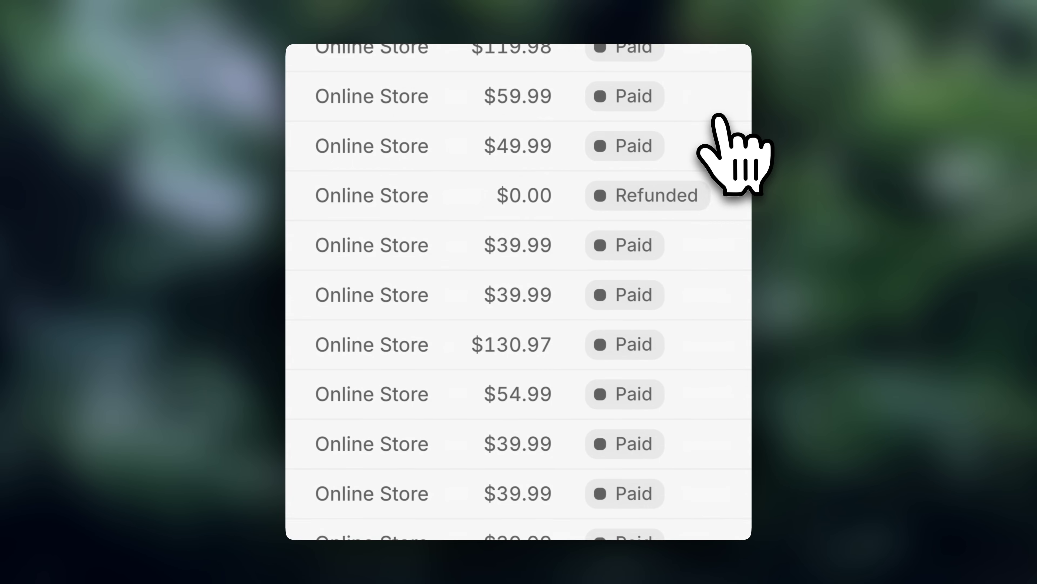
{"action": "scroll", "coordinate": [721, 118], "scroll_direction": "down", "scroll_amount": 5}
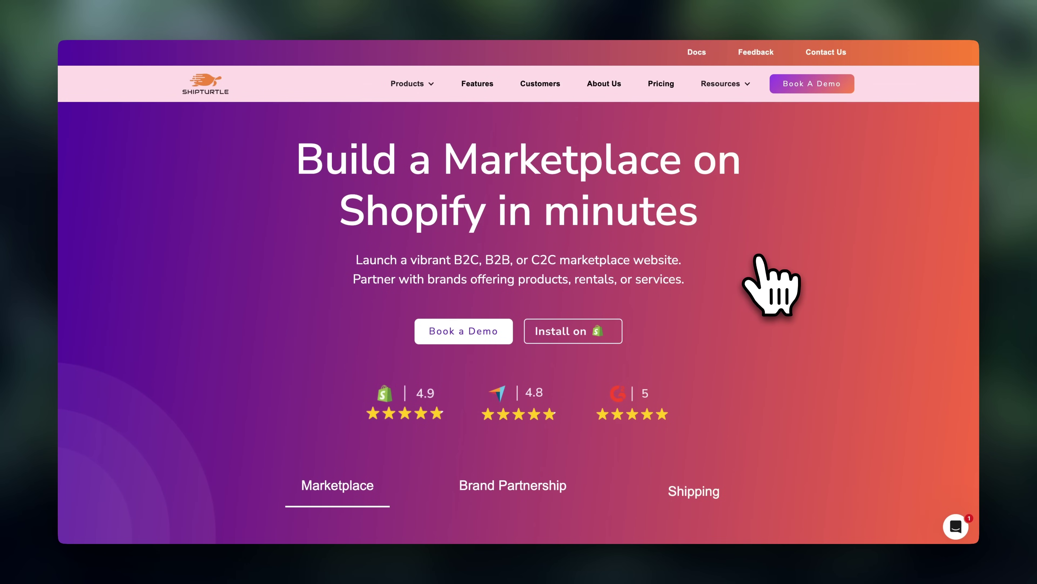
Open Shipturtle's Products menu, then view the Rental, Auction and Service marketplace descriptions.
{"action": "scroll", "coordinate": [756, 257], "scroll_direction": "down", "scroll_amount": 10}
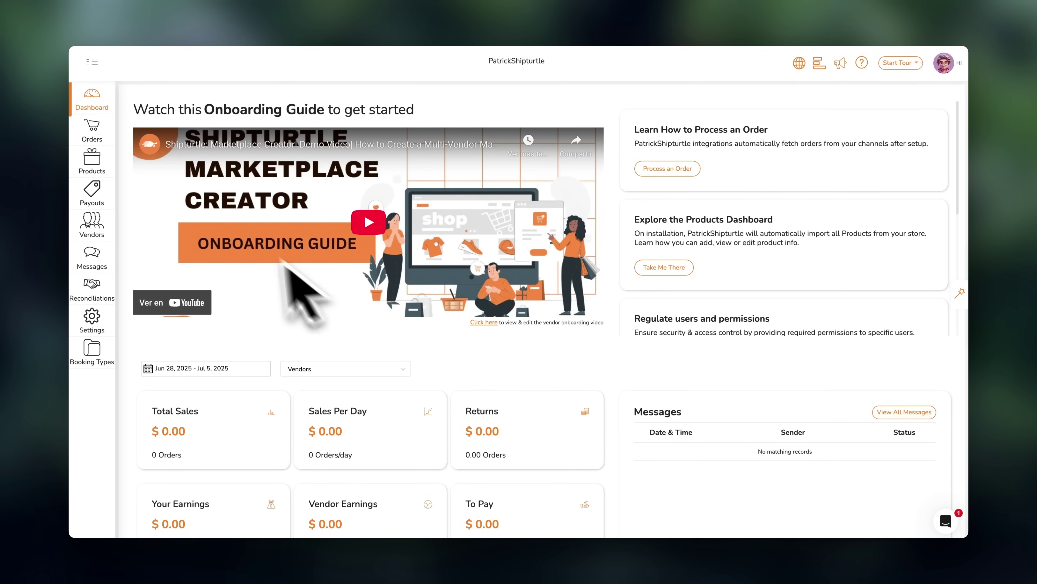
{"action": "left_click", "coordinate": [92, 156]}
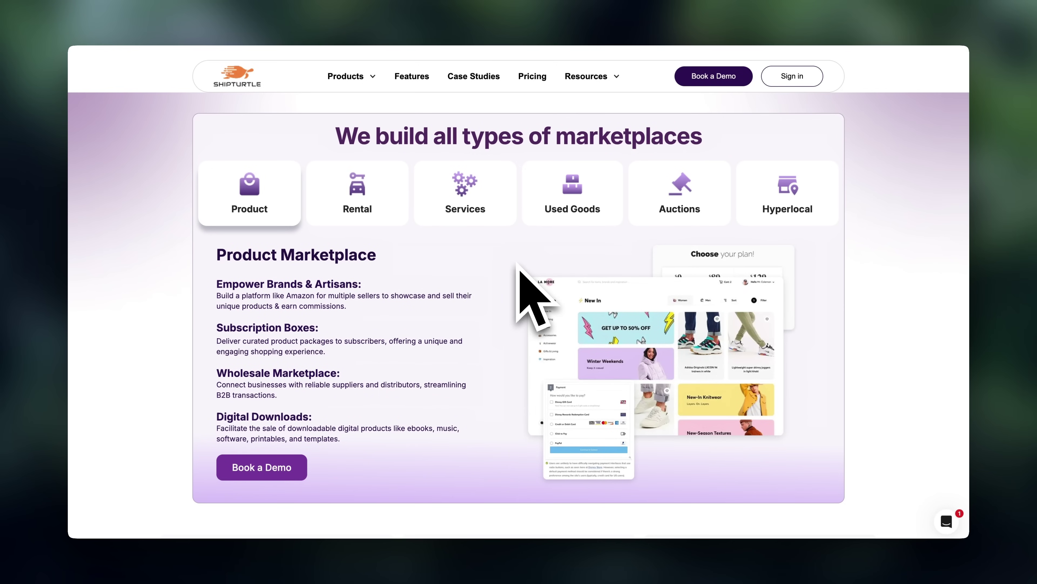
{"action": "left_click", "coordinate": [390, 205]}
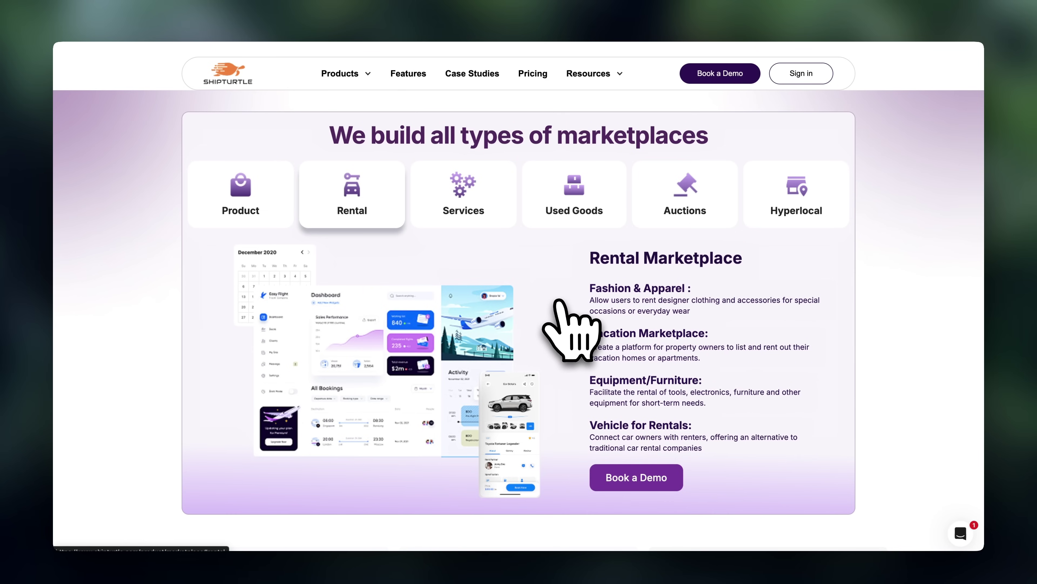
{"action": "left_click", "coordinate": [687, 195]}
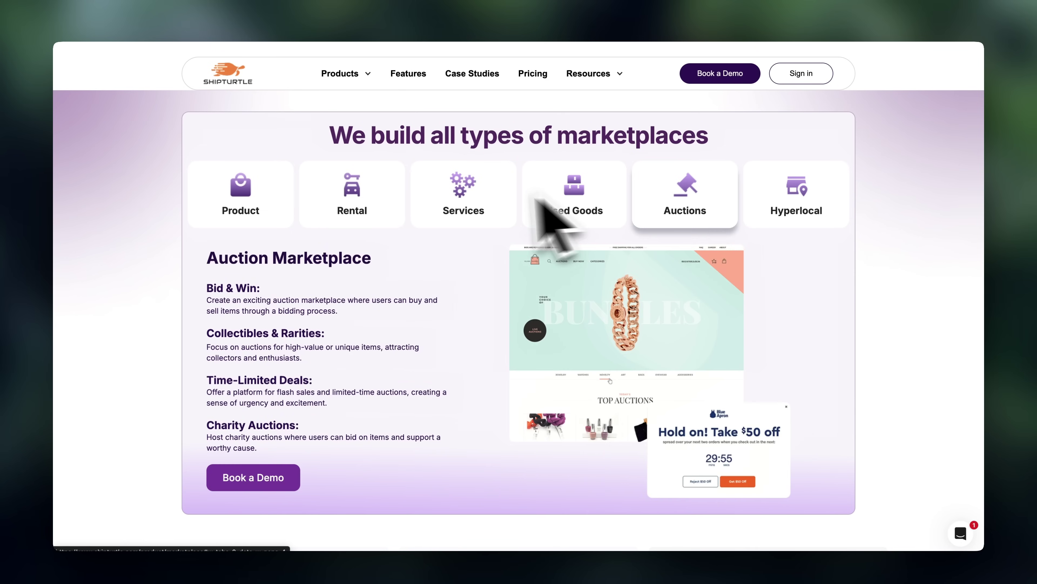
{"action": "left_click", "coordinate": [469, 196]}
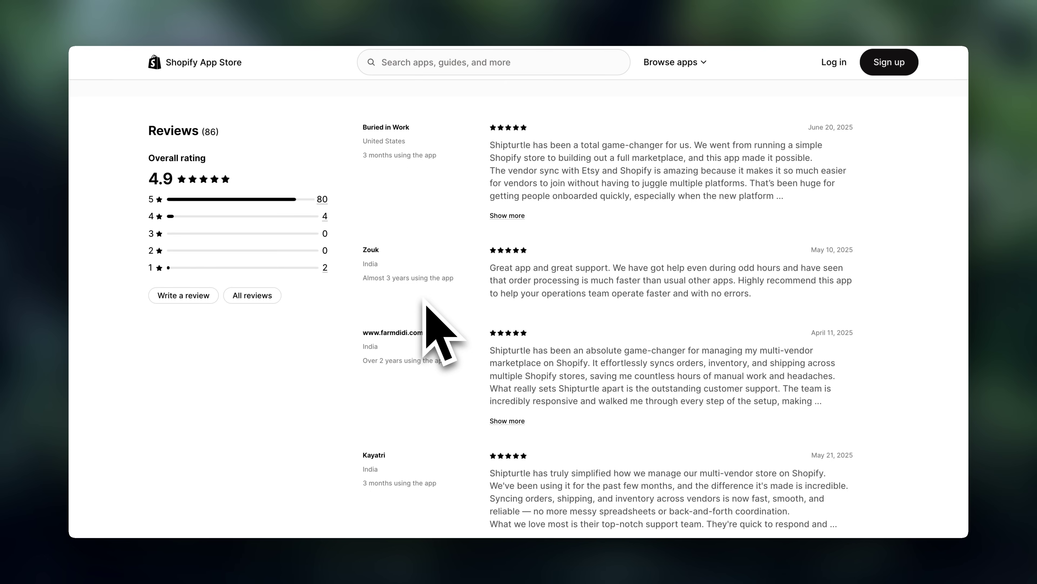
Scroll through Shipturtle's 4.9-star reviews on the App Store listing.
{"action": "scroll", "coordinate": [425, 304], "scroll_direction": "down", "scroll_amount": 9}
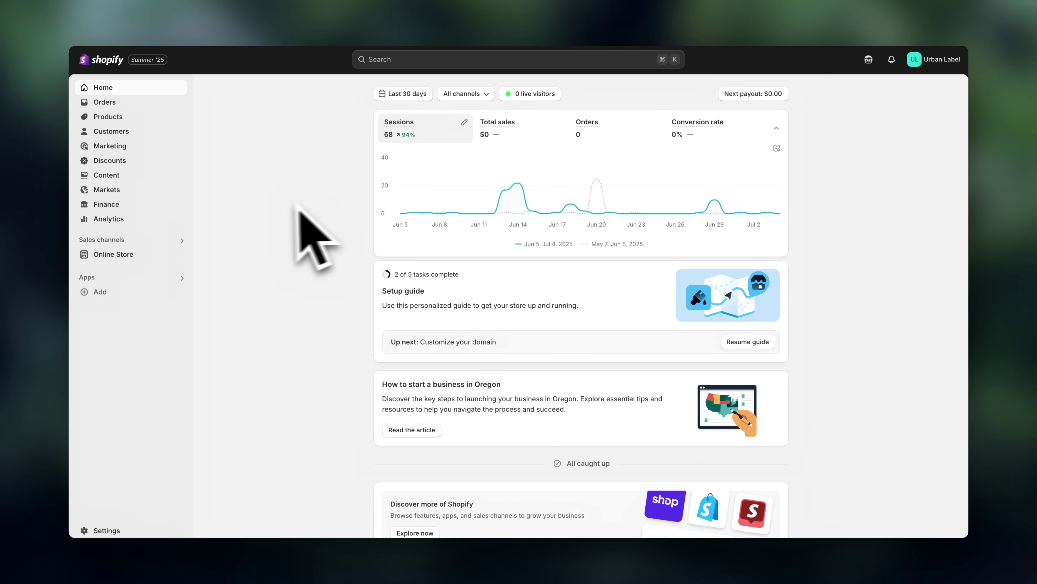
Go from the Online Store themes page to the 268-theme Shopify catalogue and browse it.
{"action": "left_click", "coordinate": [113, 254]}
{"action": "scroll", "coordinate": [266, 368], "scroll_direction": "down", "scroll_amount": 3}
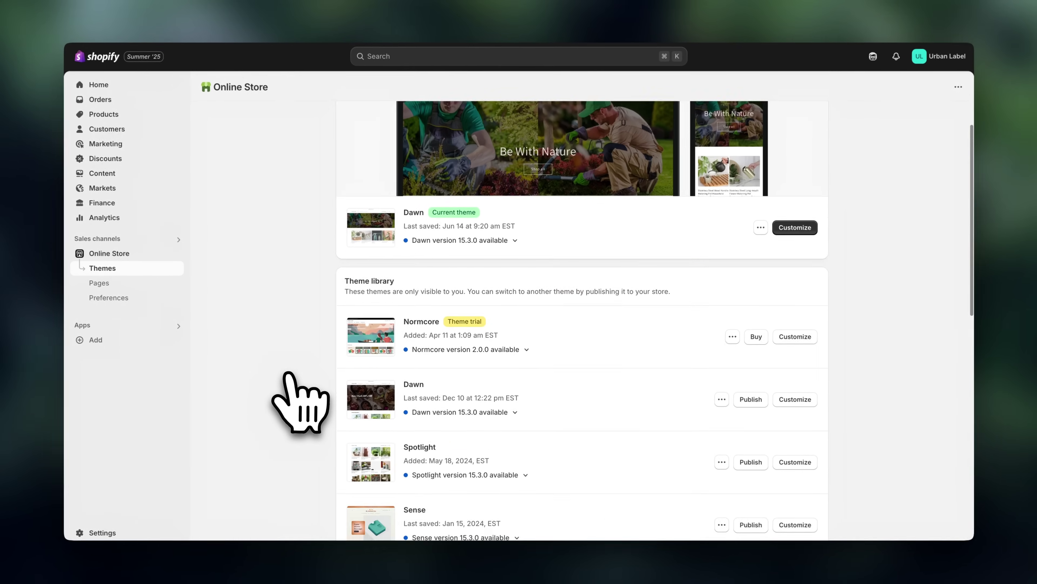
{"action": "scroll", "coordinate": [300, 402], "scroll_direction": "down", "scroll_amount": 10}
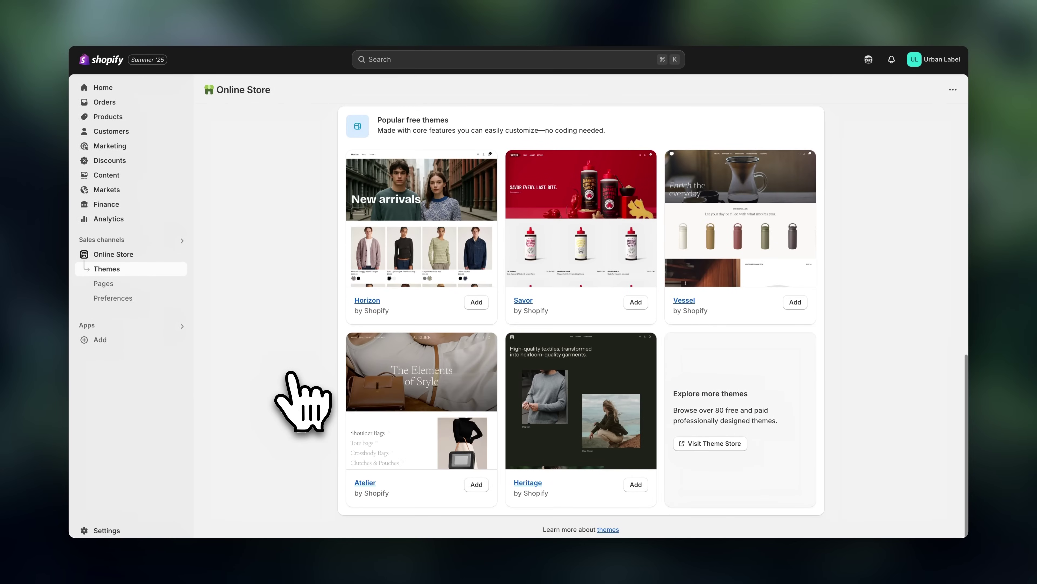
{"action": "left_click", "coordinate": [710, 443]}
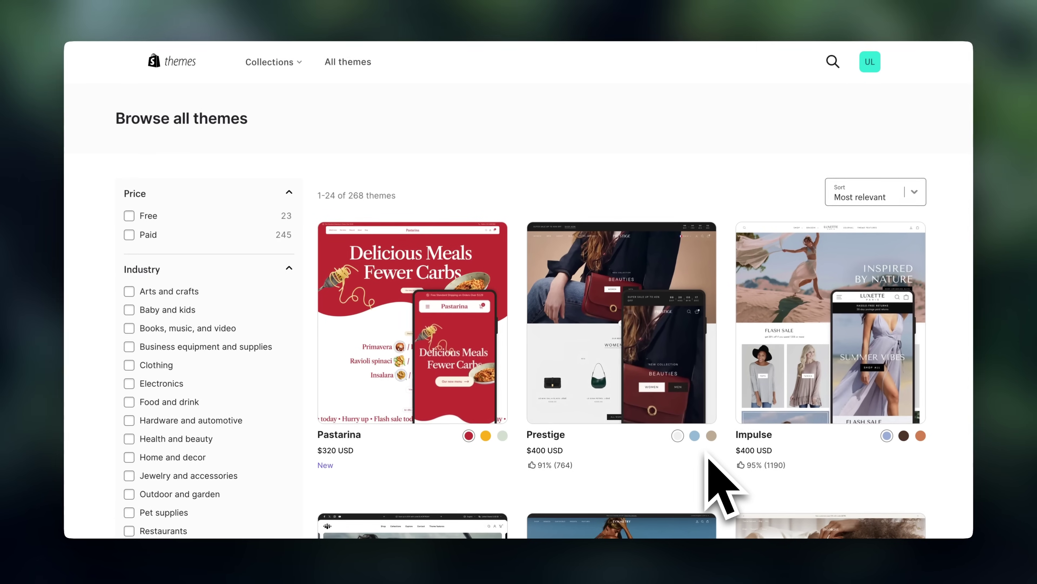
{"action": "scroll", "coordinate": [457, 348], "scroll_direction": "down", "scroll_amount": 3}
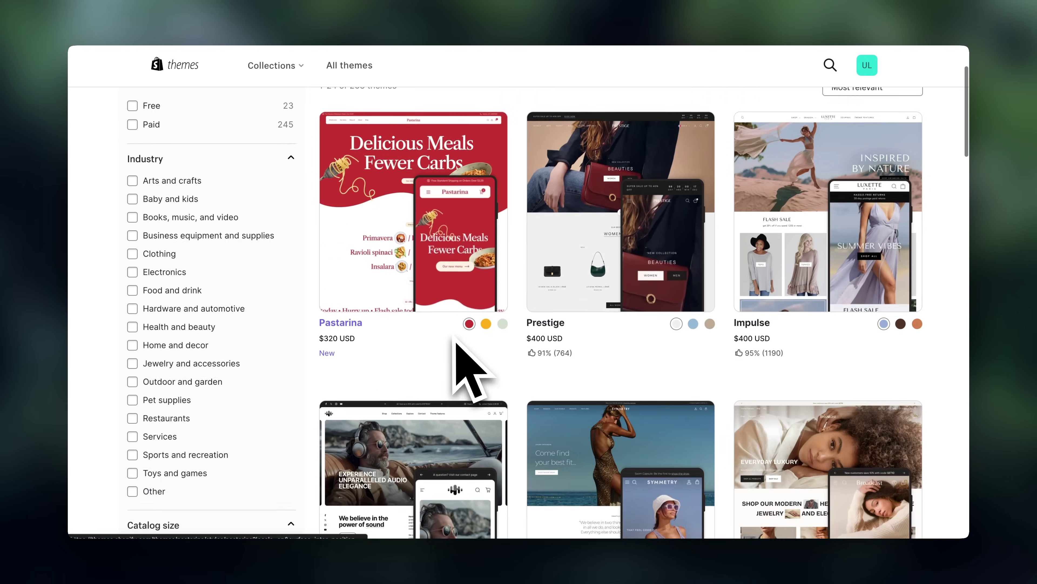
{"action": "scroll", "coordinate": [456, 344], "scroll_direction": "down", "scroll_amount": 10}
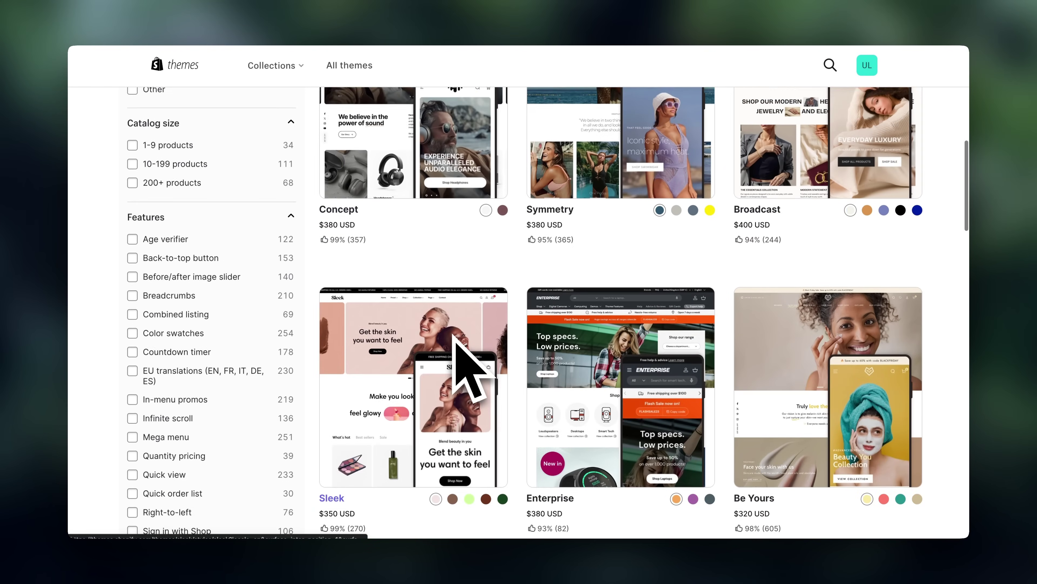
{"action": "scroll", "coordinate": [456, 341], "scroll_direction": "down", "scroll_amount": 3}
{"action": "scroll", "coordinate": [458, 351], "scroll_direction": "up", "scroll_amount": 8}
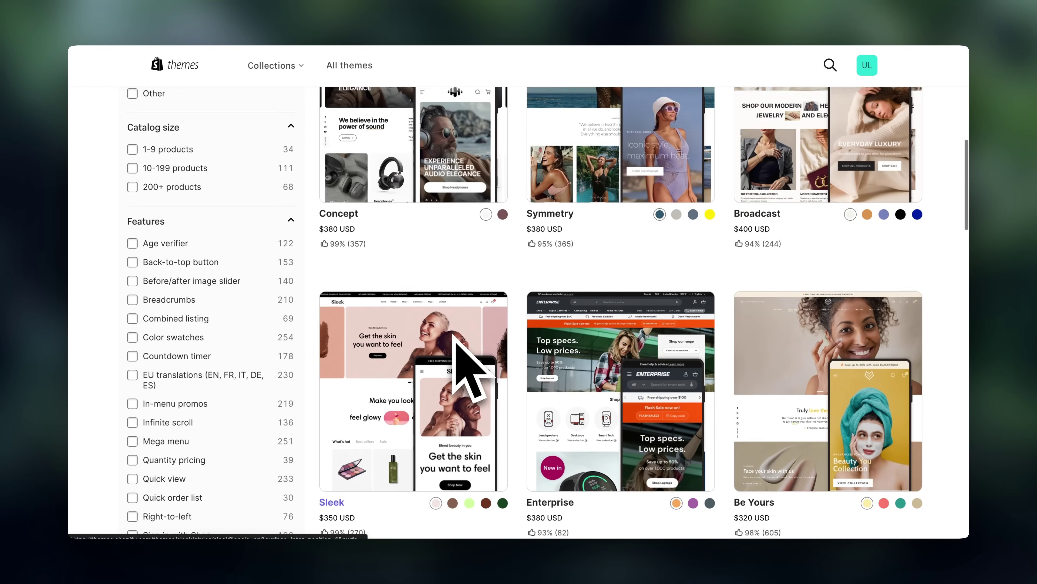
{"action": "scroll", "coordinate": [456, 342], "scroll_direction": "up", "scroll_amount": 1}
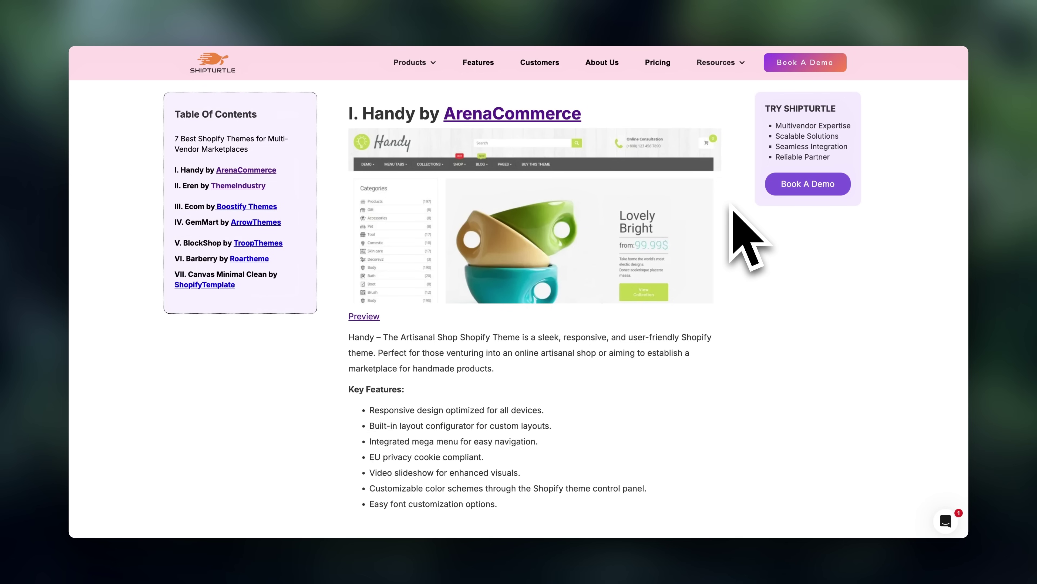
Scroll the article past Ecom and GemMart to the BlockShop by TroopThemes section.
{"action": "scroll", "coordinate": [733, 208], "scroll_direction": "down", "scroll_amount": 10}
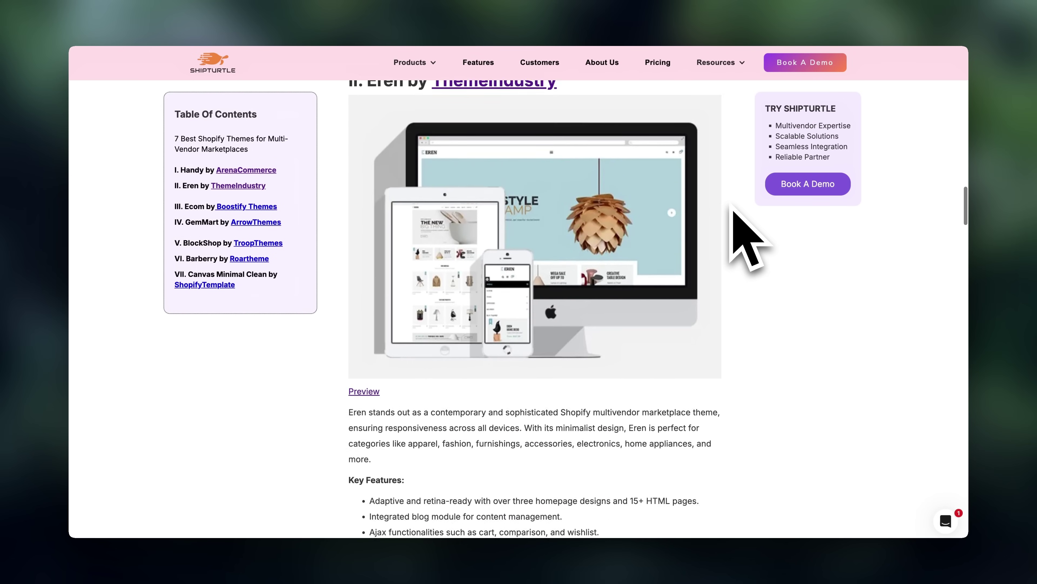
{"action": "scroll", "coordinate": [732, 208], "scroll_direction": "down", "scroll_amount": 10}
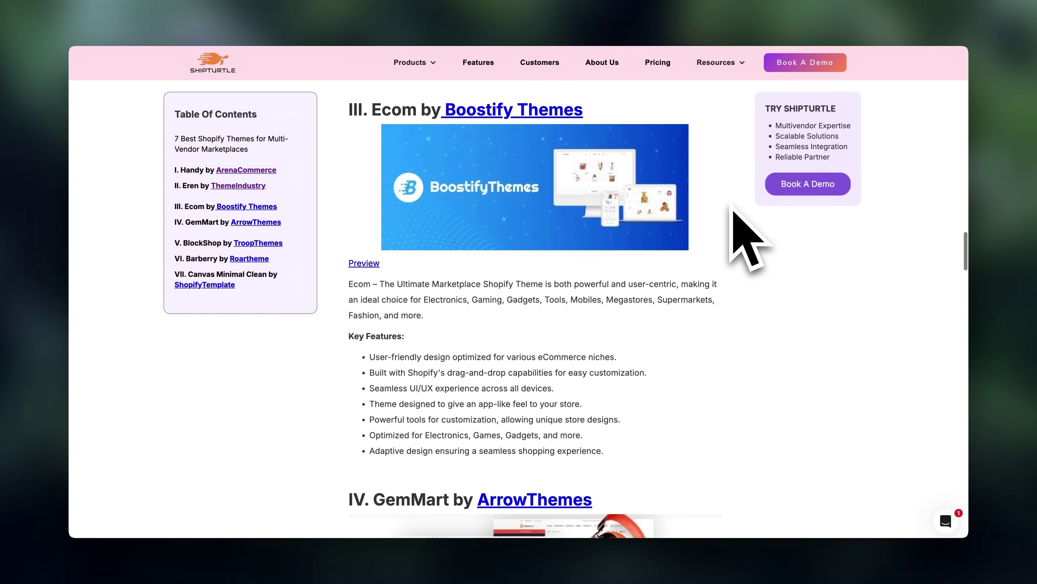
{"action": "scroll", "coordinate": [732, 208], "scroll_direction": "down", "scroll_amount": 10}
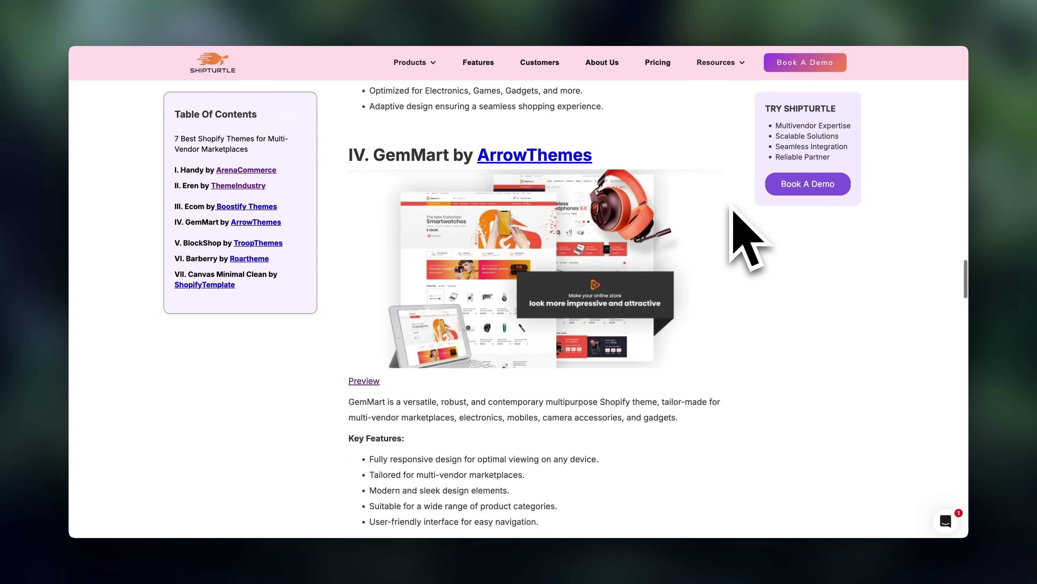
{"action": "scroll", "coordinate": [733, 207], "scroll_direction": "down", "scroll_amount": 10}
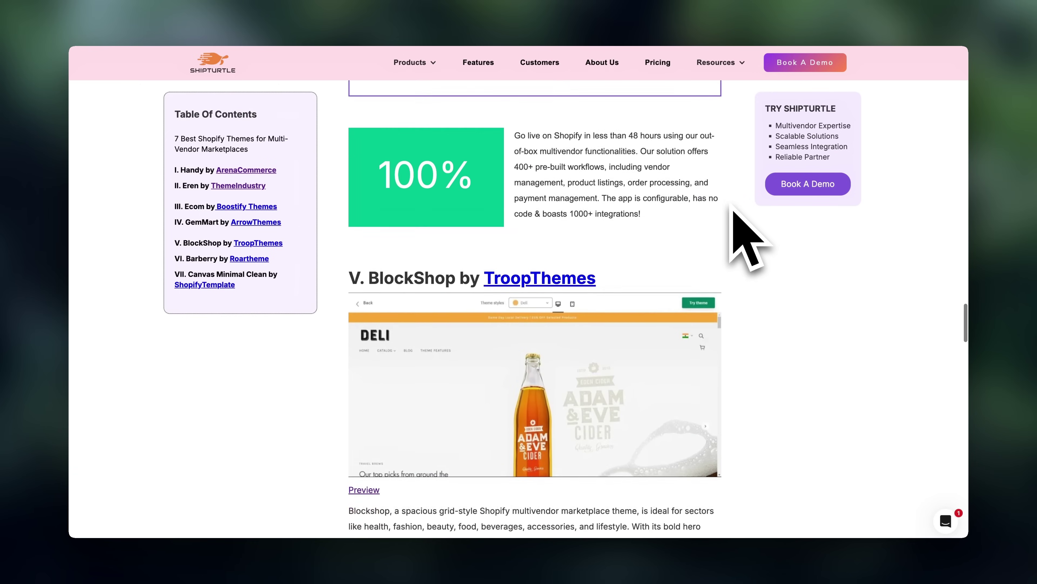
{"action": "scroll", "coordinate": [732, 207], "scroll_direction": "down", "scroll_amount": 5}
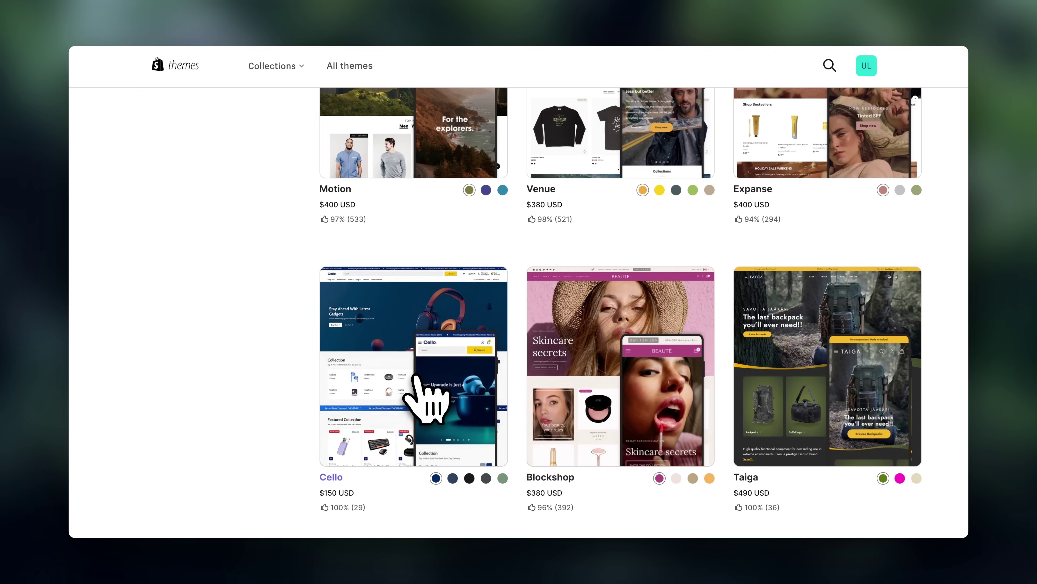
Open the Cello theme's page and add it to the store as a trial theme.
{"action": "left_click", "coordinate": [419, 381]}
{"action": "left_click", "coordinate": [239, 301]}
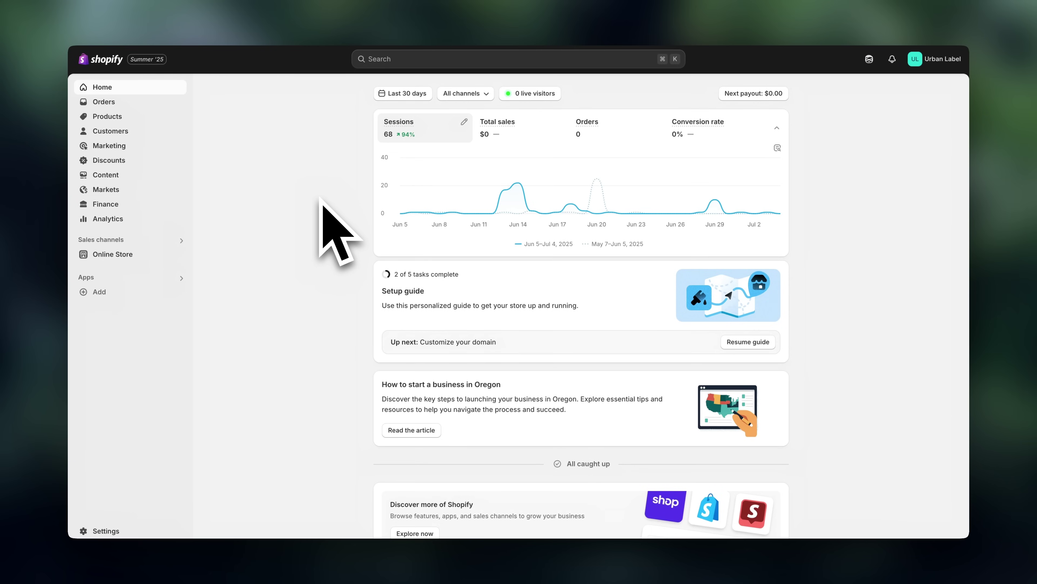
Find Multi Vendor Marketplace Pro+ by searching 'ship', install it, and approve the $49 Business plan.
{"action": "left_click", "coordinate": [140, 277]}
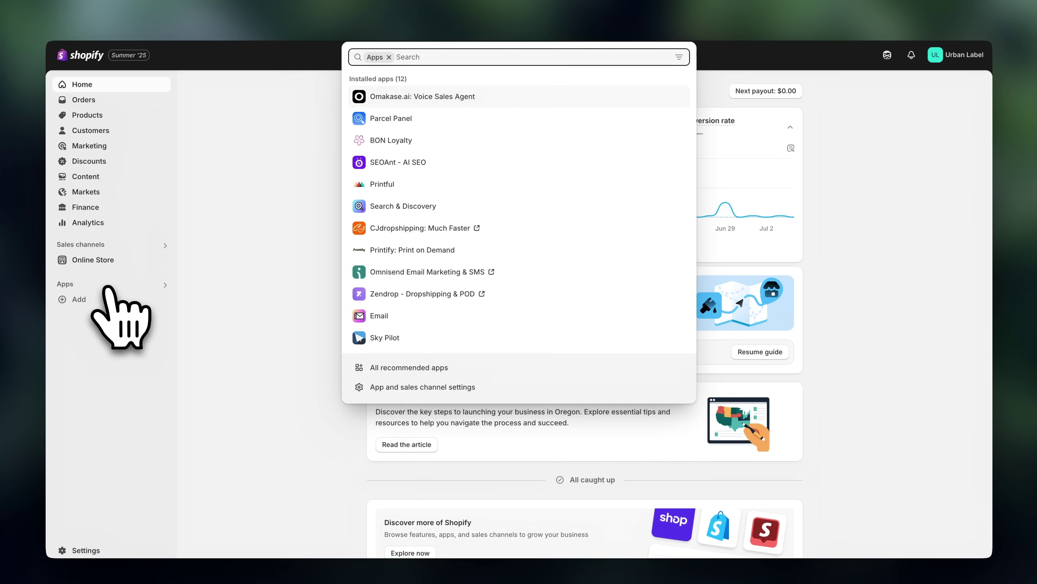
{"action": "type", "text": "shipturtle"}
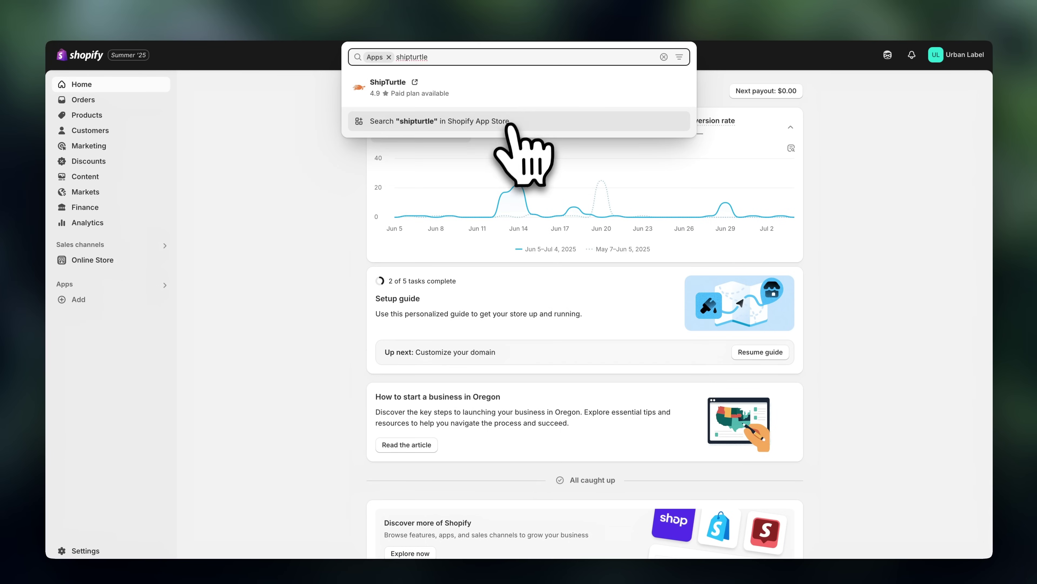
{"action": "left_click", "coordinate": [507, 118]}
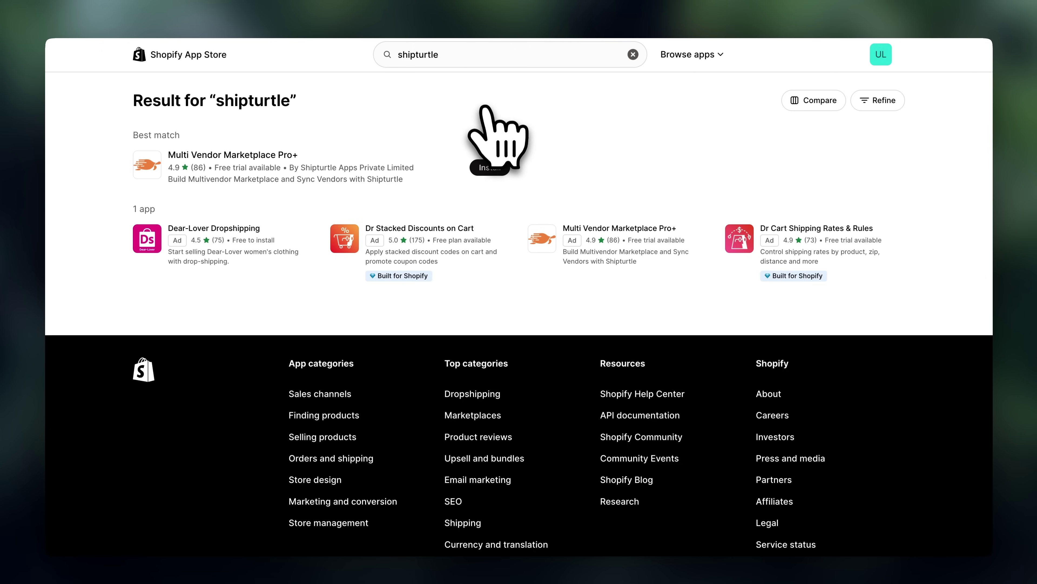
{"action": "left_click", "coordinate": [255, 156]}
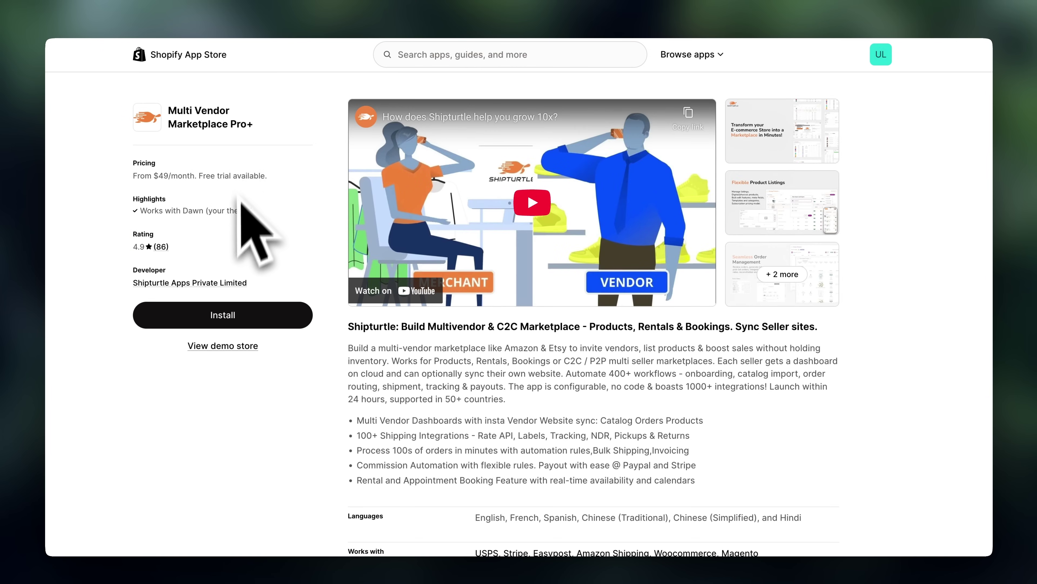
{"action": "left_click", "coordinate": [239, 321]}
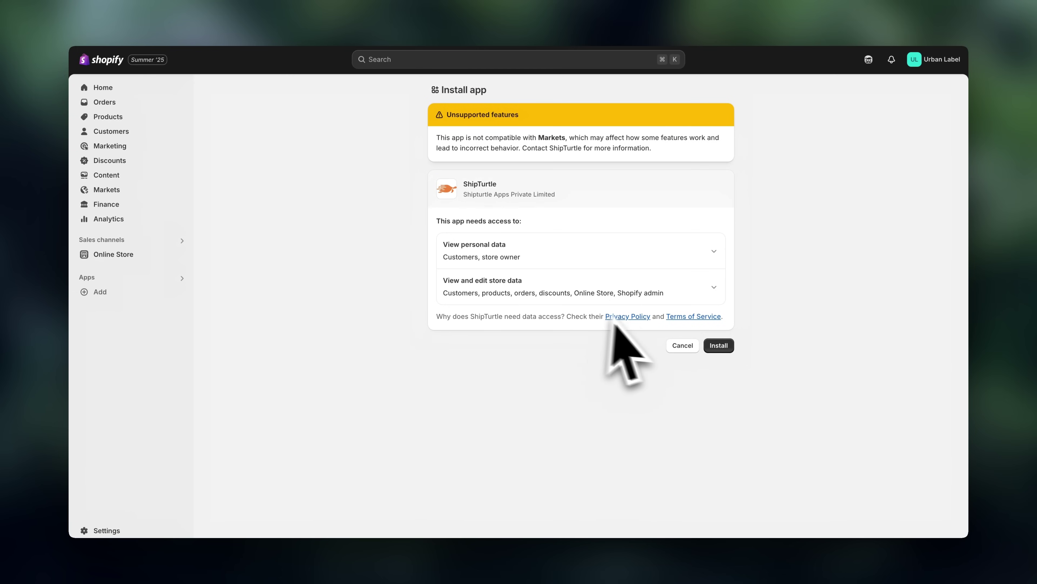
{"action": "left_click", "coordinate": [719, 346]}
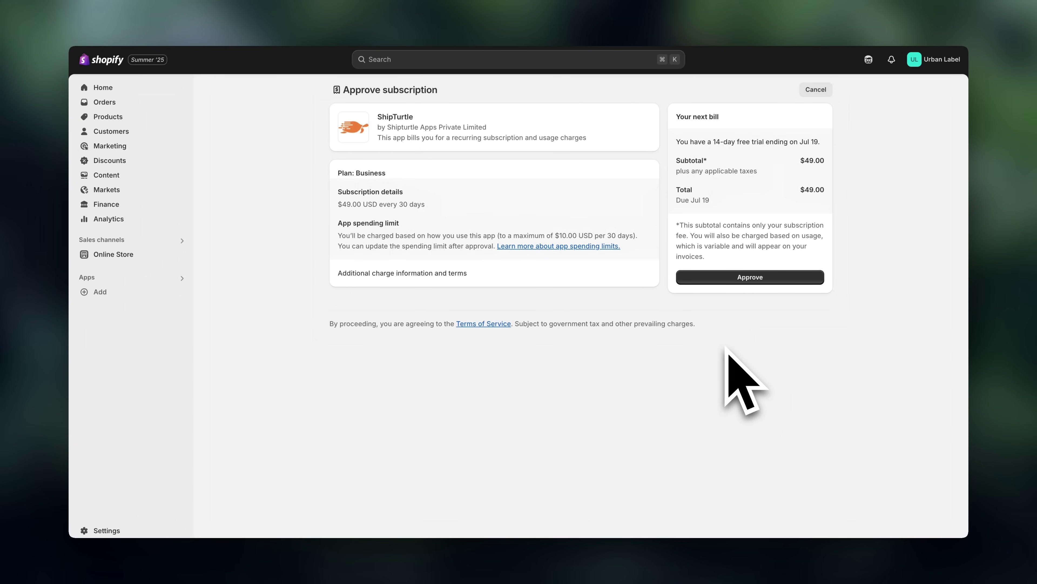
{"action": "left_click", "coordinate": [750, 280]}
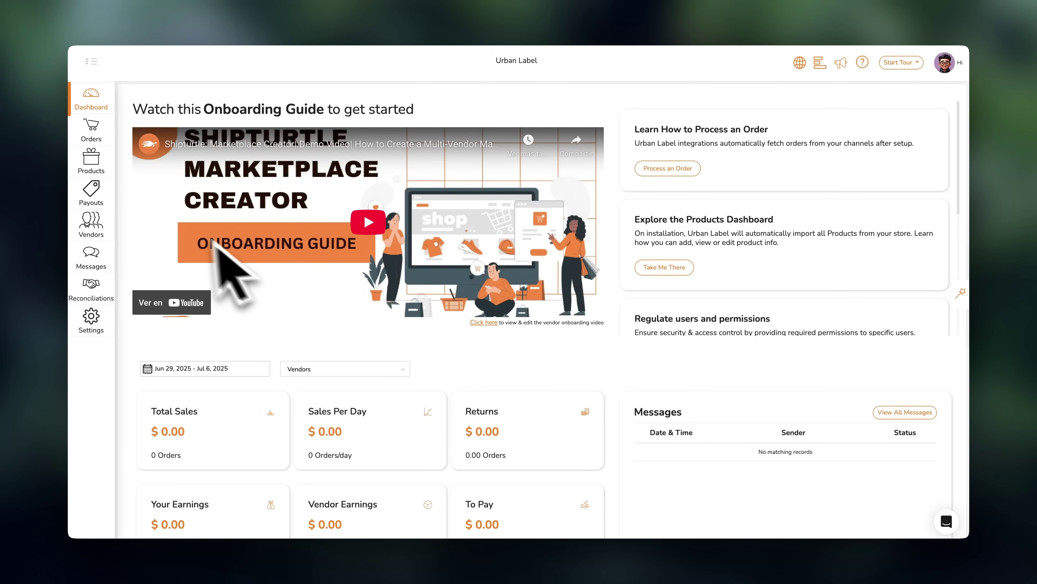
From Shipturtle's Manage Vendors list, log into the LeafyLegacy vendor's seller dashboard.
{"action": "left_click", "coordinate": [88, 227]}
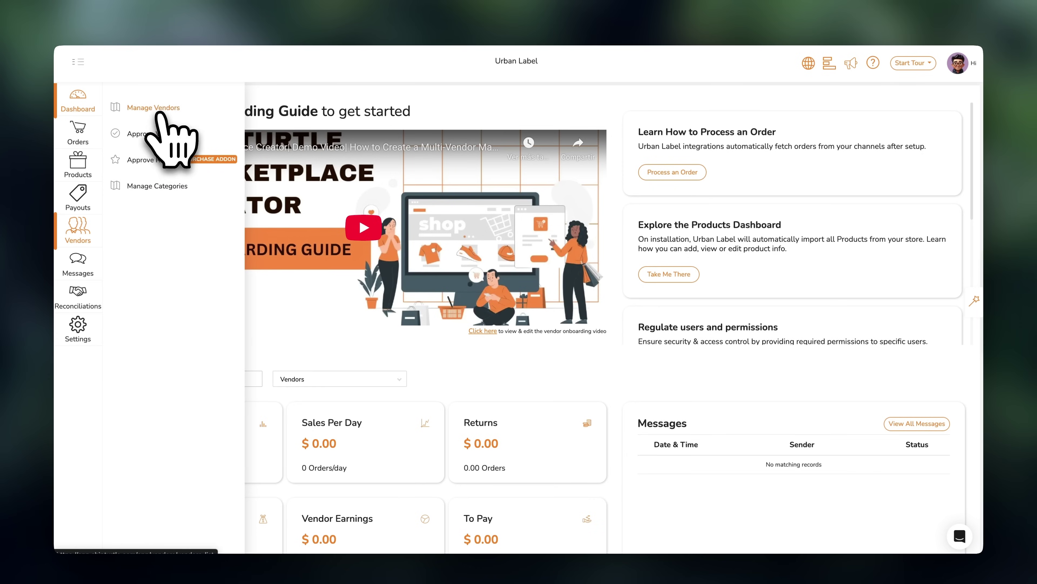
{"action": "left_click", "coordinate": [184, 107]}
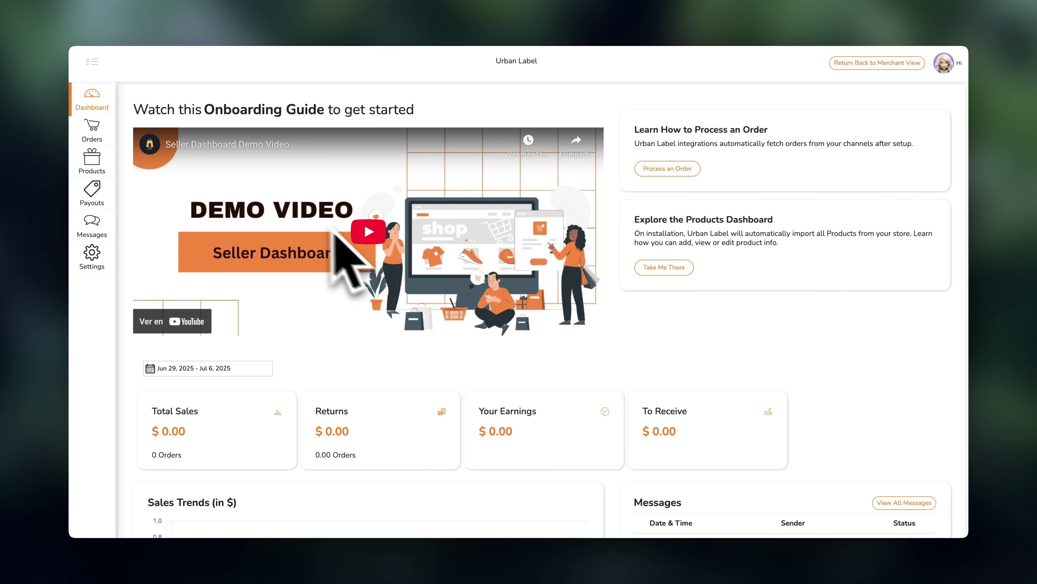
{"action": "left_click", "coordinate": [92, 165]}
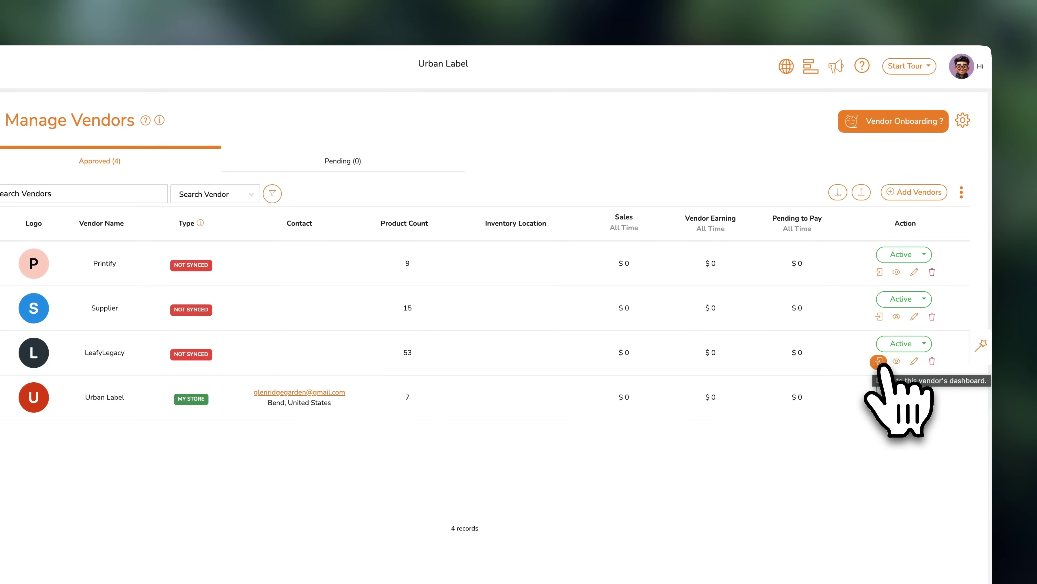
{"action": "left_click", "coordinate": [879, 362]}
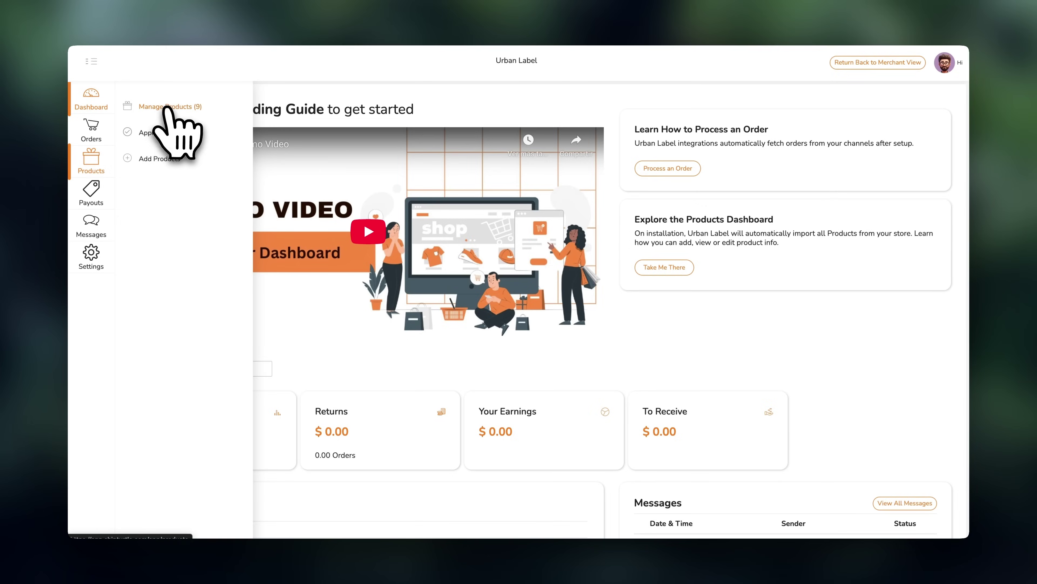
Open Products > Manage Products to list the merchant's marketplace products in Shipturtle.
{"action": "left_click", "coordinate": [174, 107]}
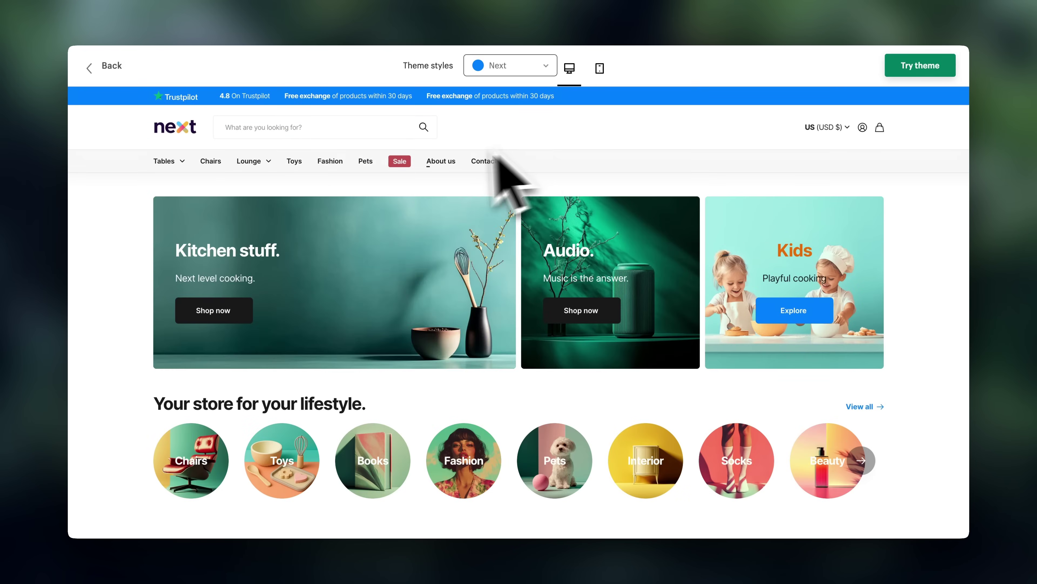
Add a Featured collection section to the Dawn home page.
{"action": "scroll", "coordinate": [735, 319], "scroll_direction": "down", "scroll_amount": 5}
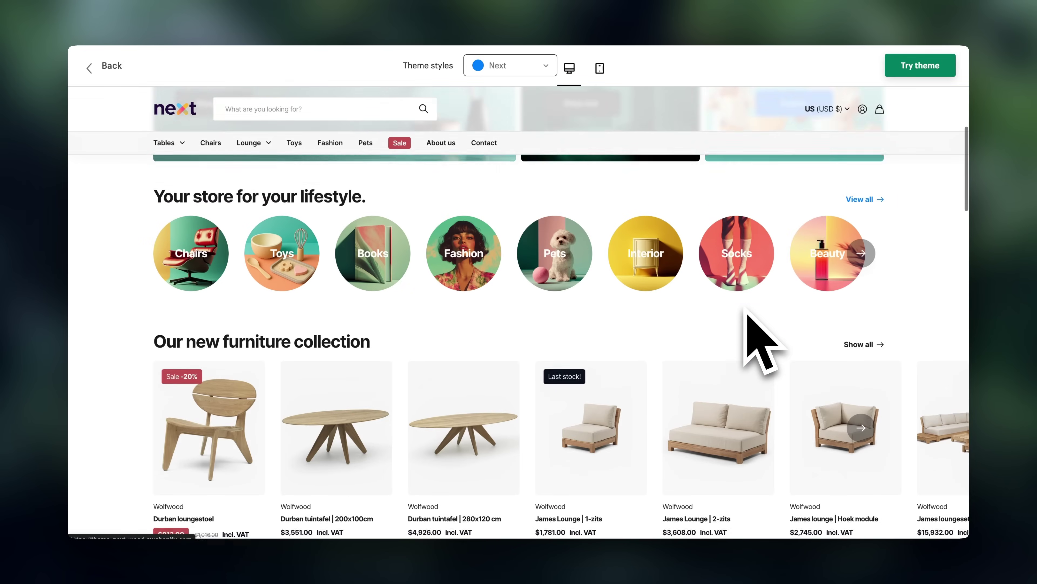
{"action": "scroll", "coordinate": [746, 313], "scroll_direction": "down", "scroll_amount": 1}
{"action": "scroll", "coordinate": [745, 312], "scroll_direction": "up", "scroll_amount": 6}
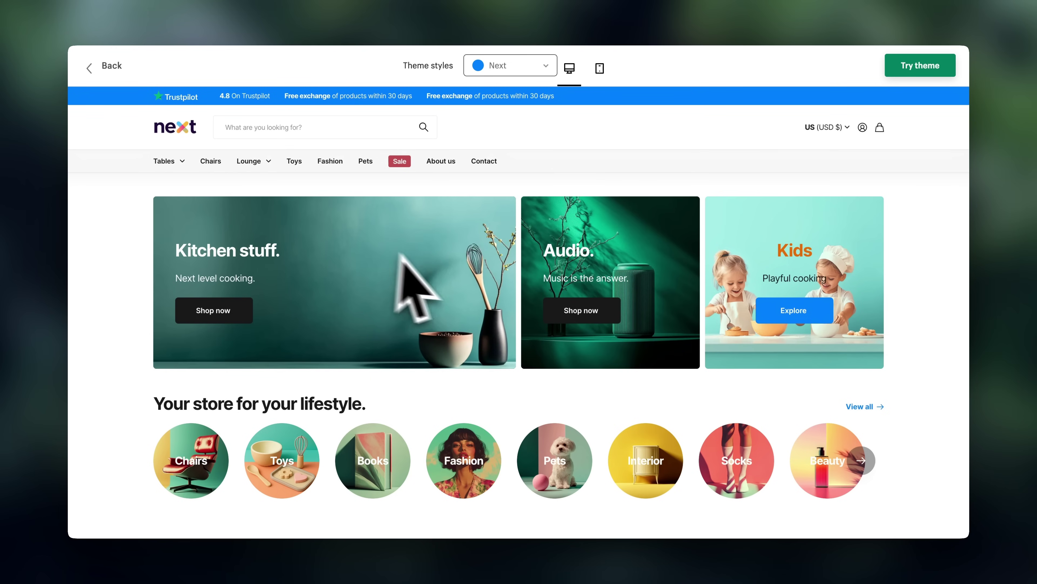
{"action": "scroll", "coordinate": [405, 271], "scroll_direction": "down", "scroll_amount": 10}
{"action": "scroll", "coordinate": [442, 262], "scroll_direction": "down", "scroll_amount": 12}
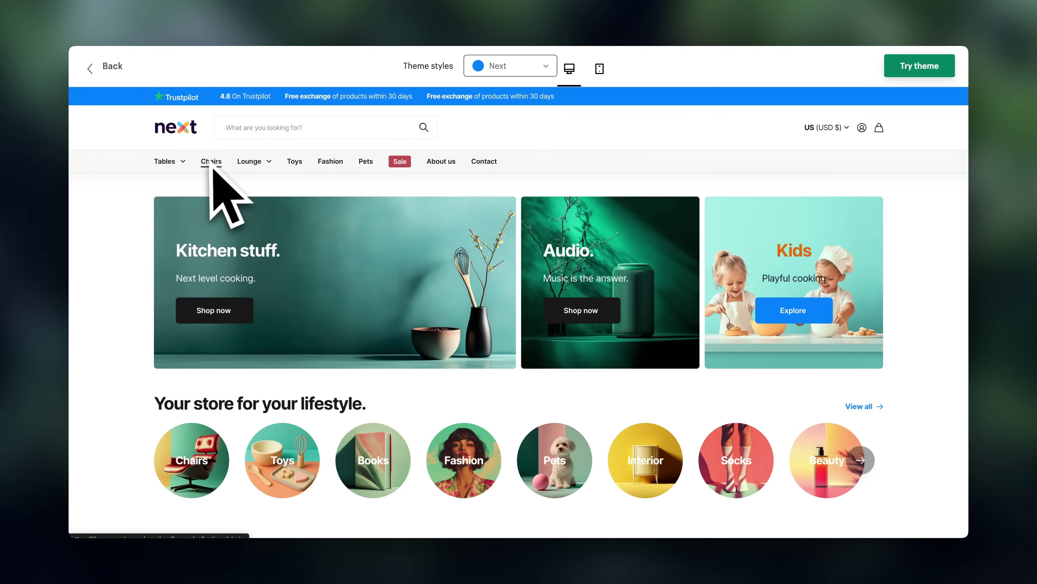
{"action": "mouse_move", "coordinate": [176, 167]}
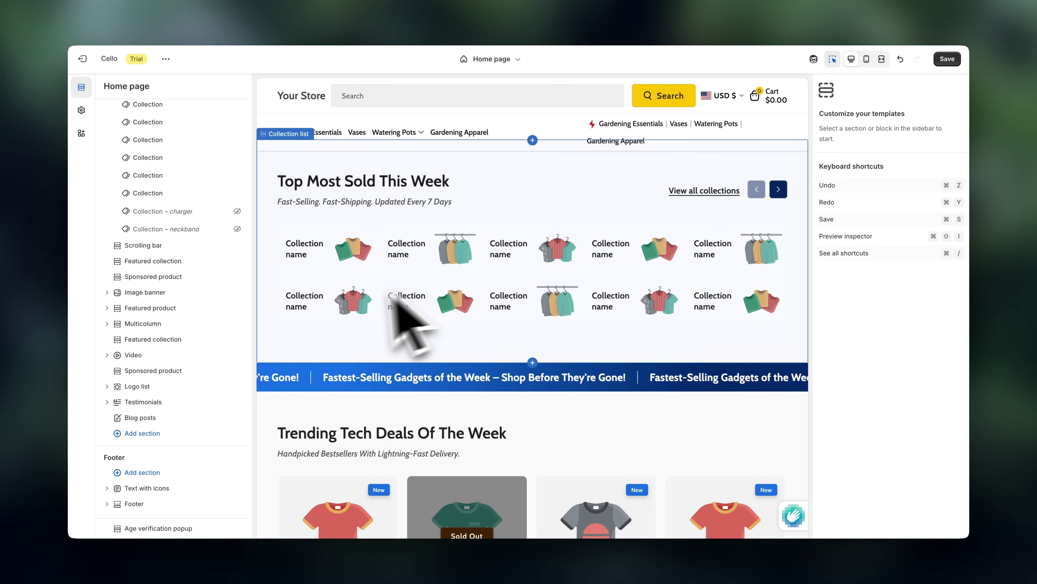
{"action": "left_click", "coordinate": [163, 433]}
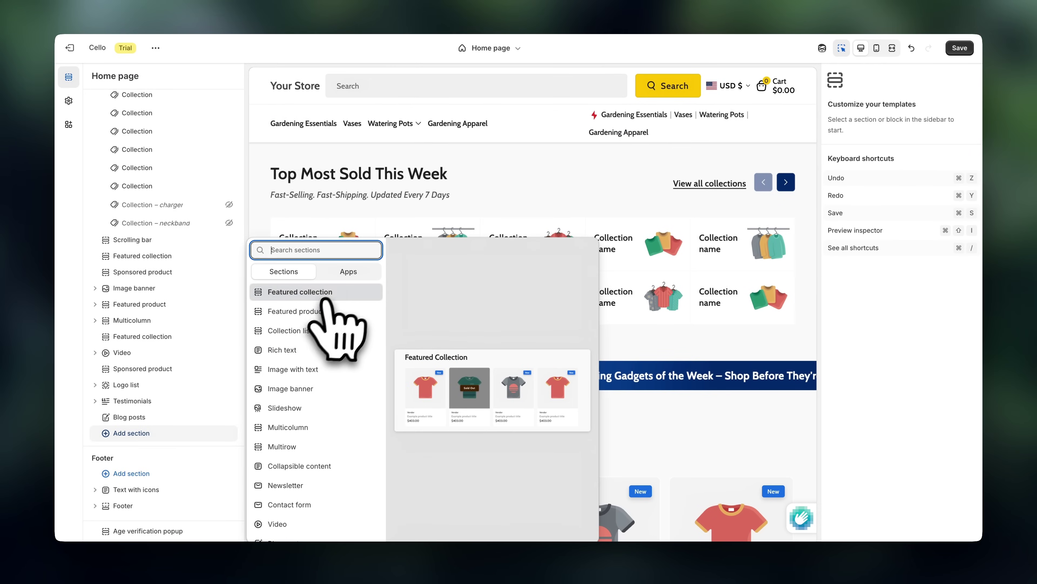
{"action": "left_click", "coordinate": [329, 292]}
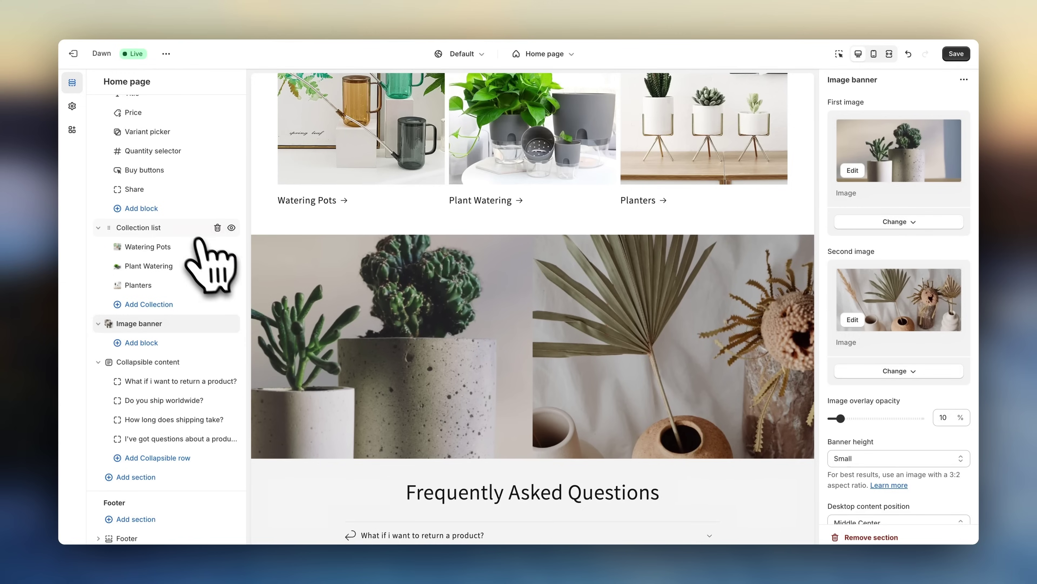
Move the Image banner below Featured collection and set Banner_3 as its first image.
{"action": "left_click", "coordinate": [196, 230]}
{"action": "scroll", "coordinate": [192, 231], "scroll_direction": "up", "scroll_amount": 3}
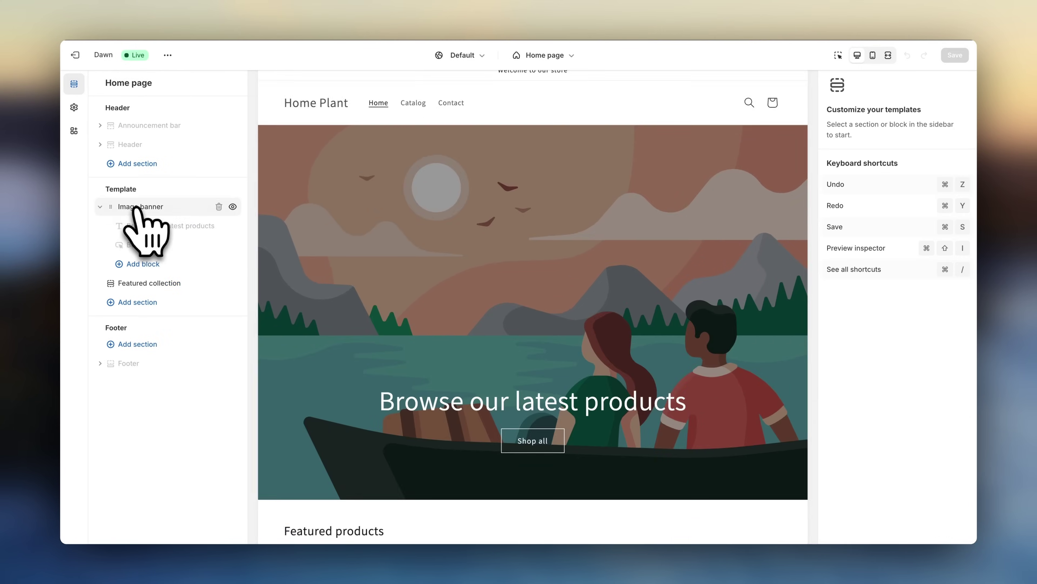
{"action": "left_click_drag", "start_coordinate": [132, 211], "coordinate": [139, 190]}
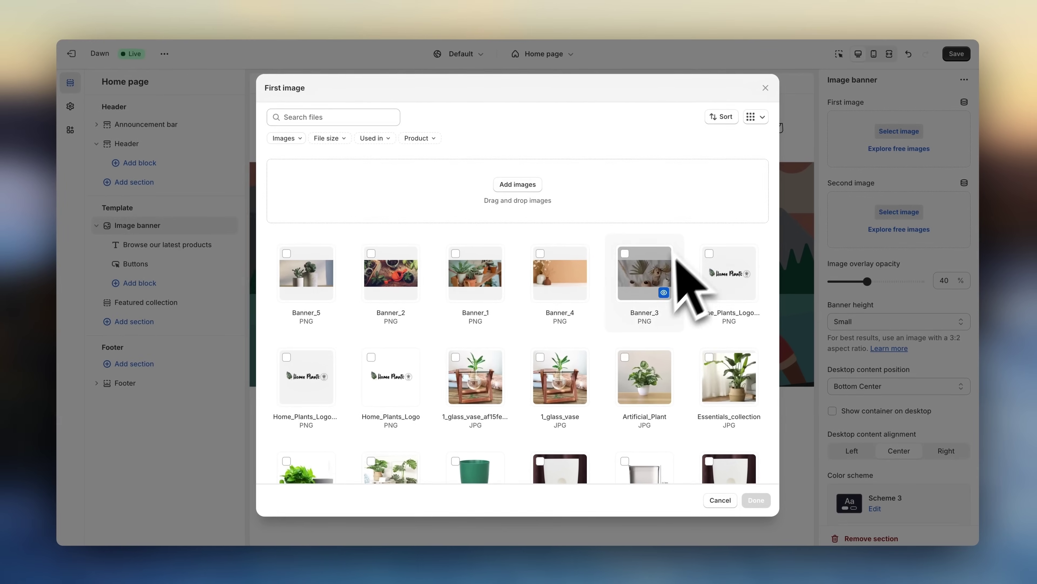
{"action": "left_click", "coordinate": [629, 327]}
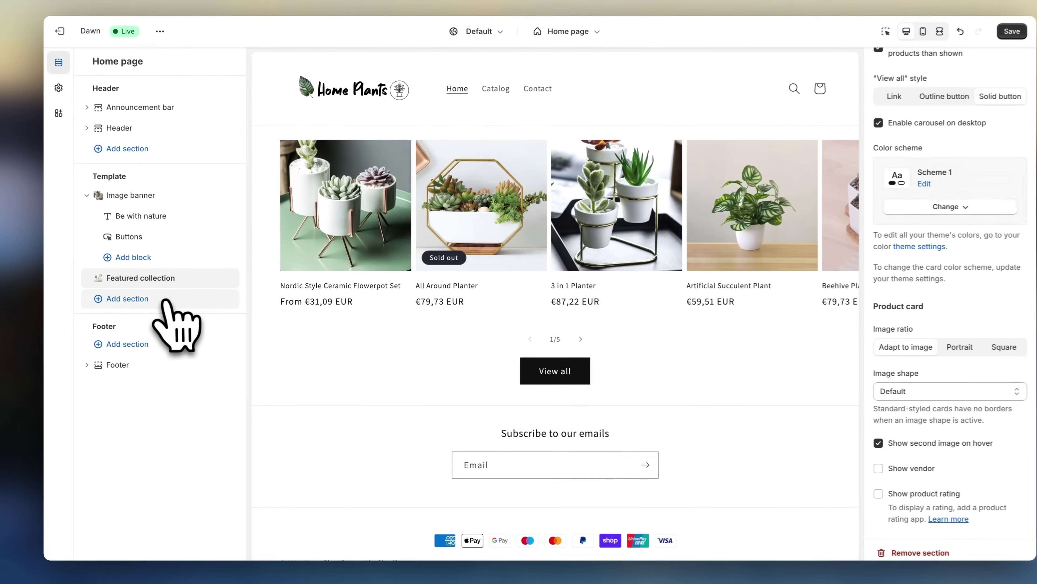
{"action": "left_click", "coordinate": [172, 302]}
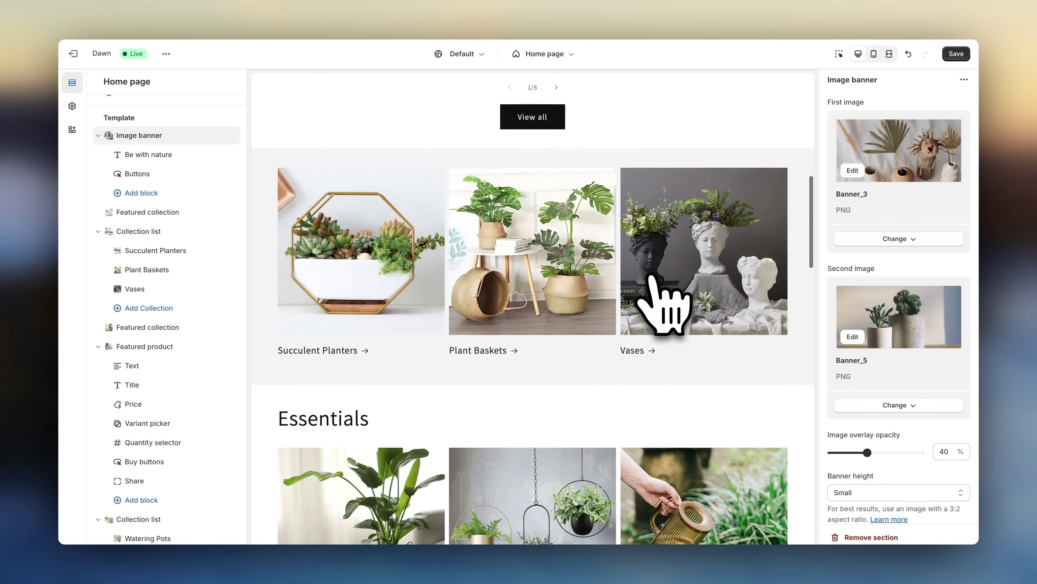
{"action": "scroll", "coordinate": [652, 279], "scroll_direction": "down", "scroll_amount": 5}
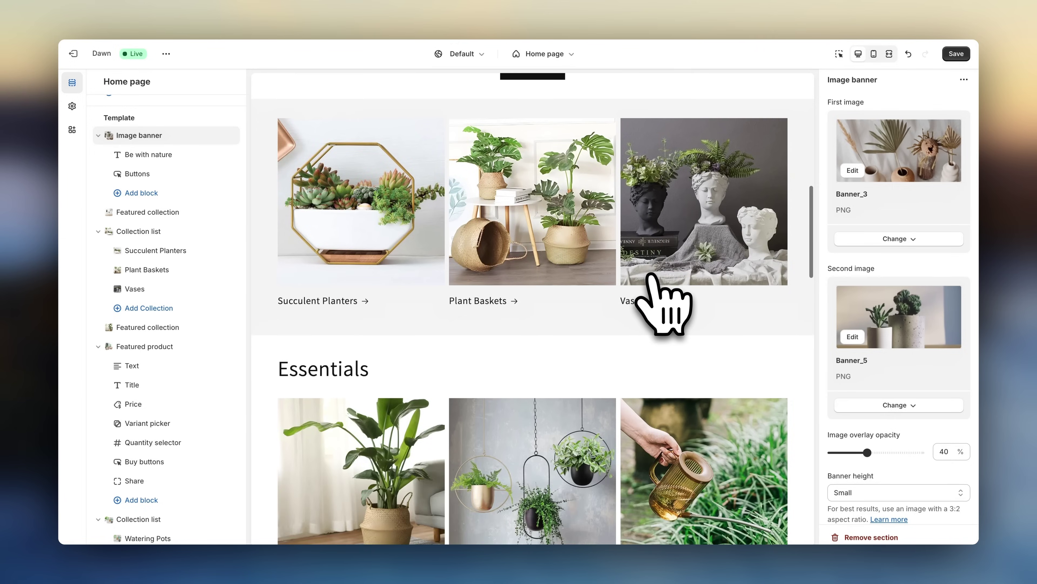
{"action": "scroll", "coordinate": [663, 303], "scroll_direction": "down", "scroll_amount": 5}
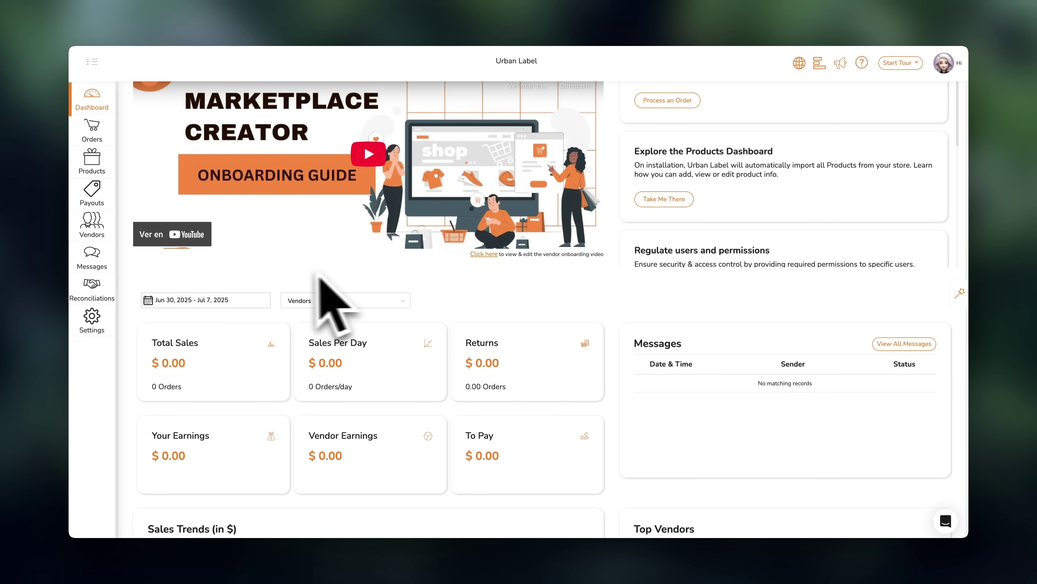
View the vendor Payouts page in Shipturtle, showing no in-process orders.
{"action": "left_click", "coordinate": [91, 192]}
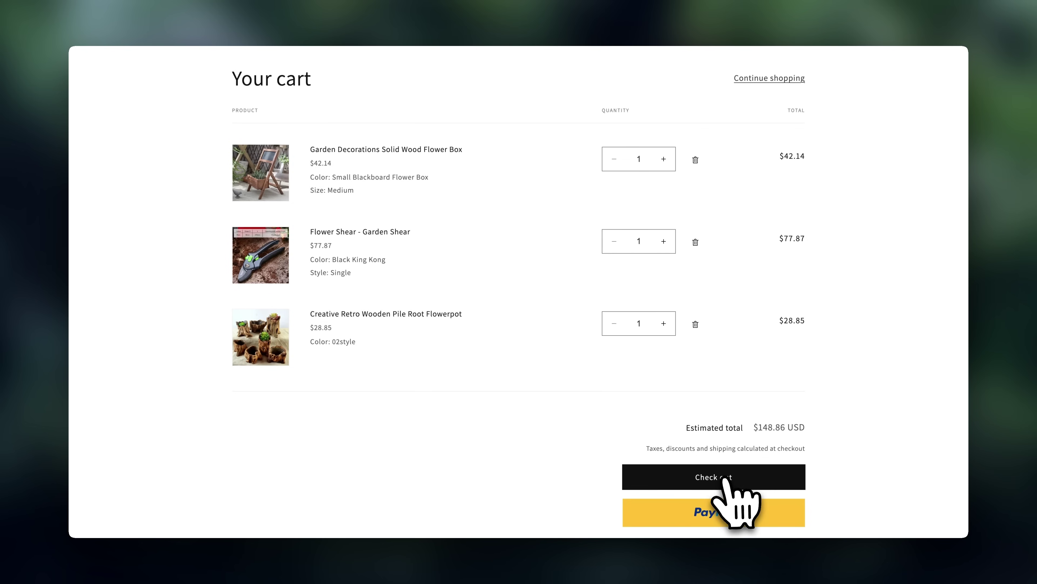
Proceed from the store's cart to checkout.
{"action": "left_click", "coordinate": [723, 478]}
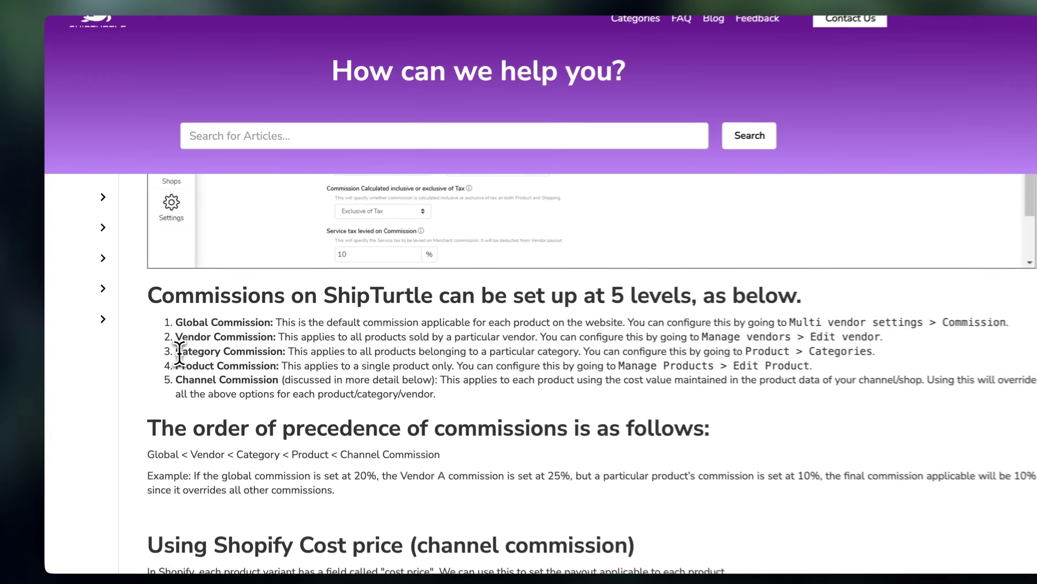
{"action": "triple_click", "coordinate": [186, 342]}
{"action": "triple_click", "coordinate": [188, 354]}
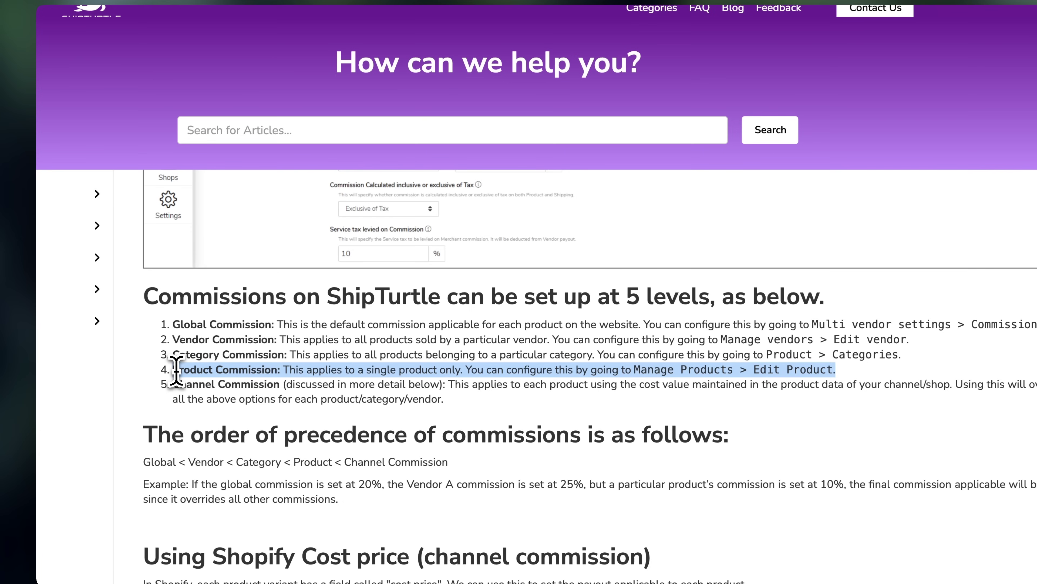
{"action": "triple_click", "coordinate": [176, 324]}
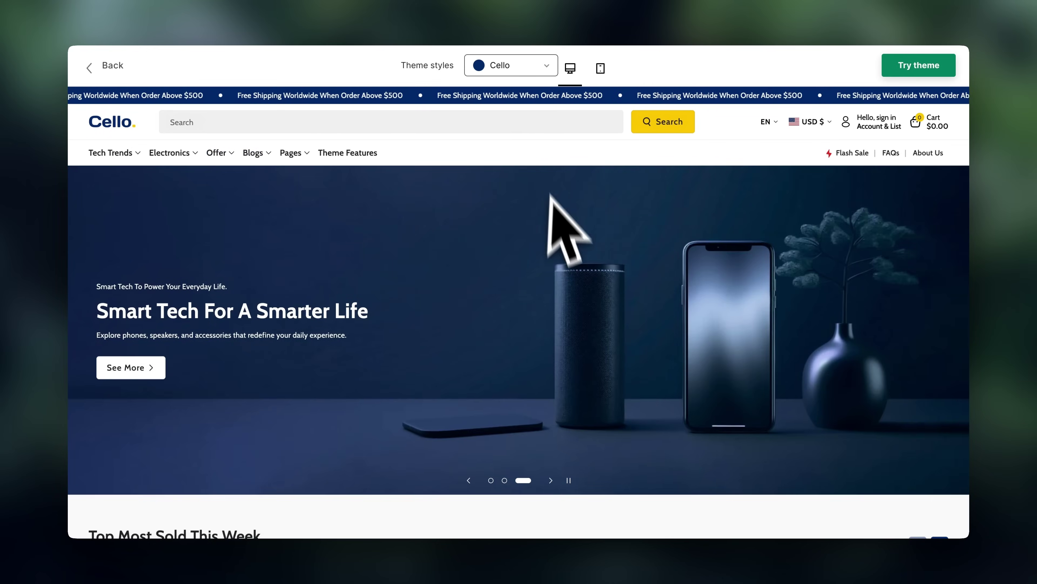
Remove the online store password so the store is public.
{"action": "scroll", "coordinate": [557, 245], "scroll_direction": "down", "scroll_amount": 1}
{"action": "scroll", "coordinate": [556, 253], "scroll_direction": "down", "scroll_amount": 5}
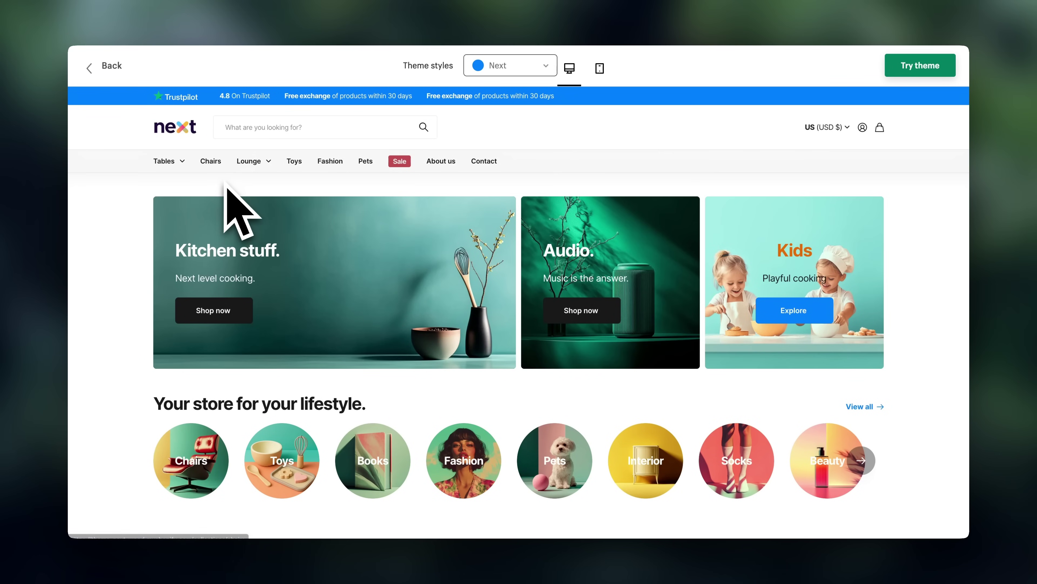
{"action": "scroll", "coordinate": [435, 266], "scroll_direction": "down", "scroll_amount": 7}
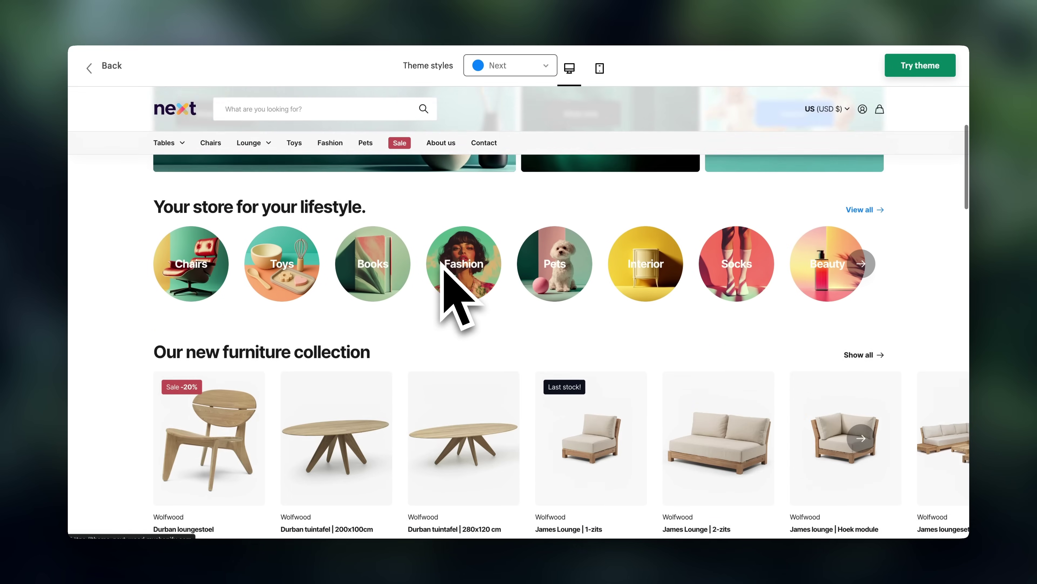
{"action": "scroll", "coordinate": [442, 264], "scroll_direction": "down", "scroll_amount": 10}
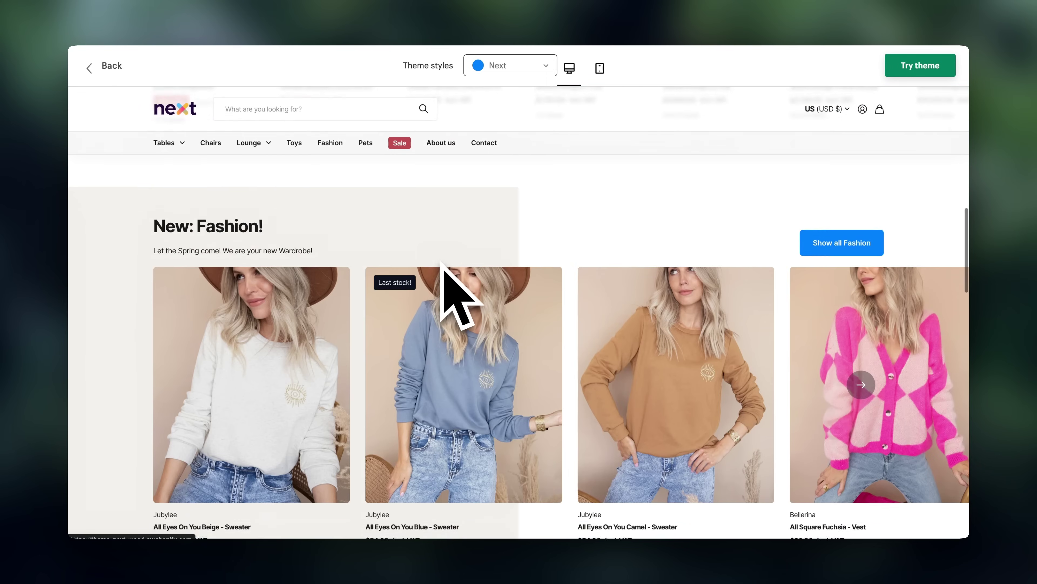
{"action": "scroll", "coordinate": [441, 265], "scroll_direction": "down", "scroll_amount": 2}
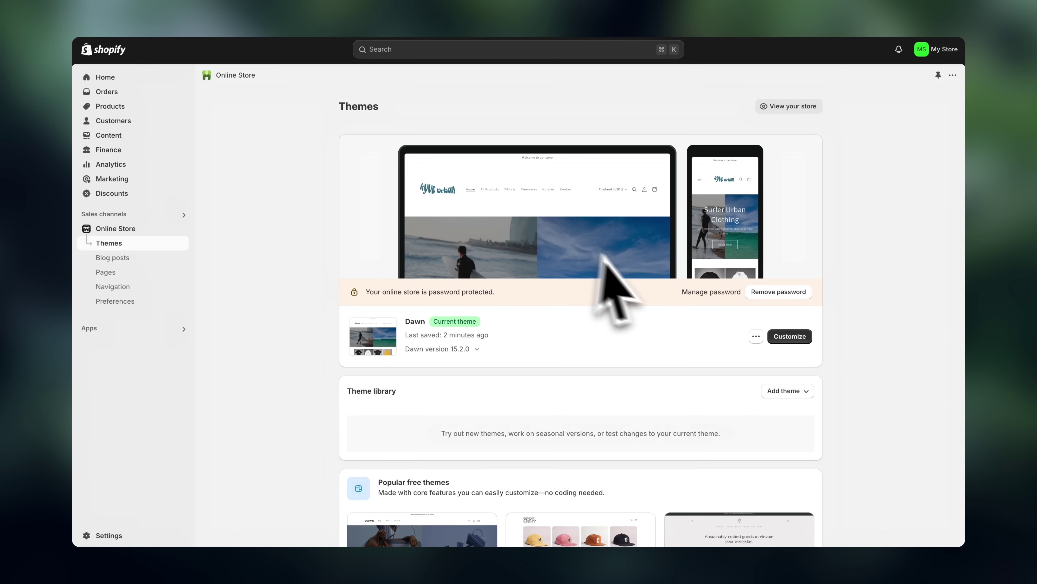
{"action": "left_click", "coordinate": [760, 294]}
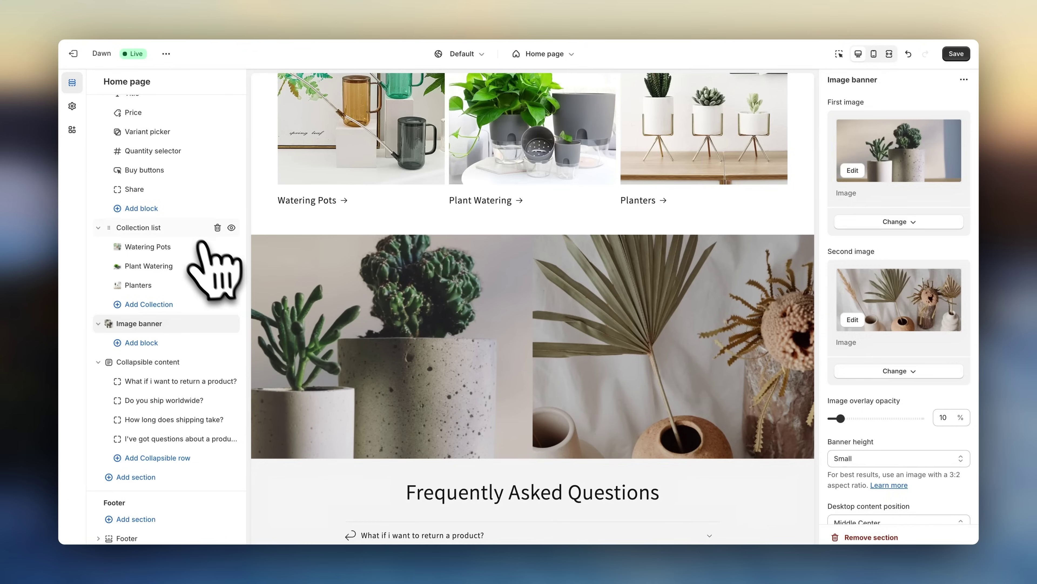
In the Dawn theme editor, reposition the Image banner and pick a new banner picture.
{"action": "left_click", "coordinate": [200, 248]}
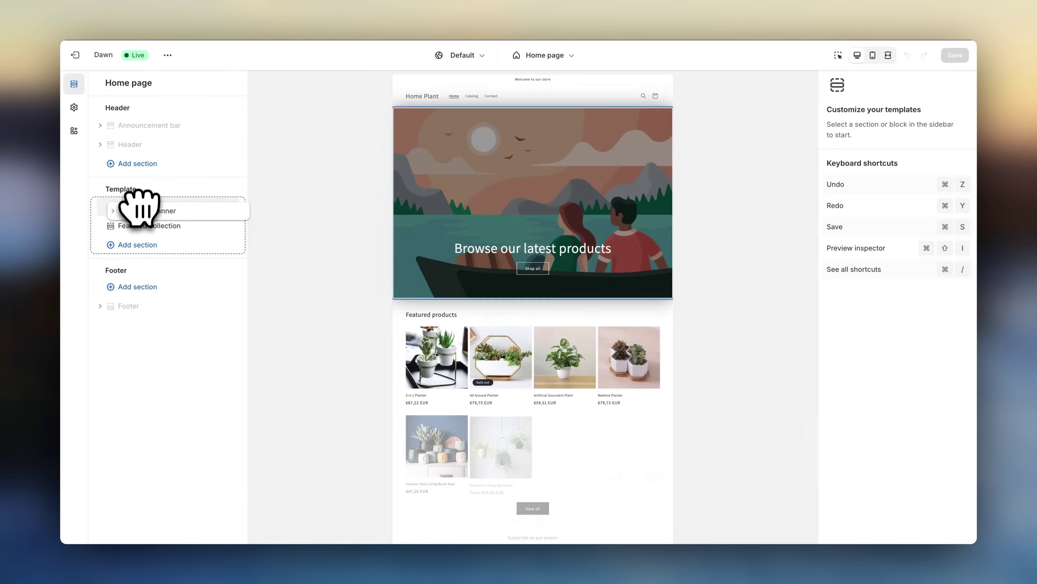
{"action": "mouse_move", "coordinate": [139, 208]}
{"action": "left_mouse_down"}
{"action": "mouse_move", "coordinate": [139, 224]}
{"action": "mouse_move", "coordinate": [139, 207]}
{"action": "left_mouse_up"}
{"action": "mouse_move", "coordinate": [227, 225]}
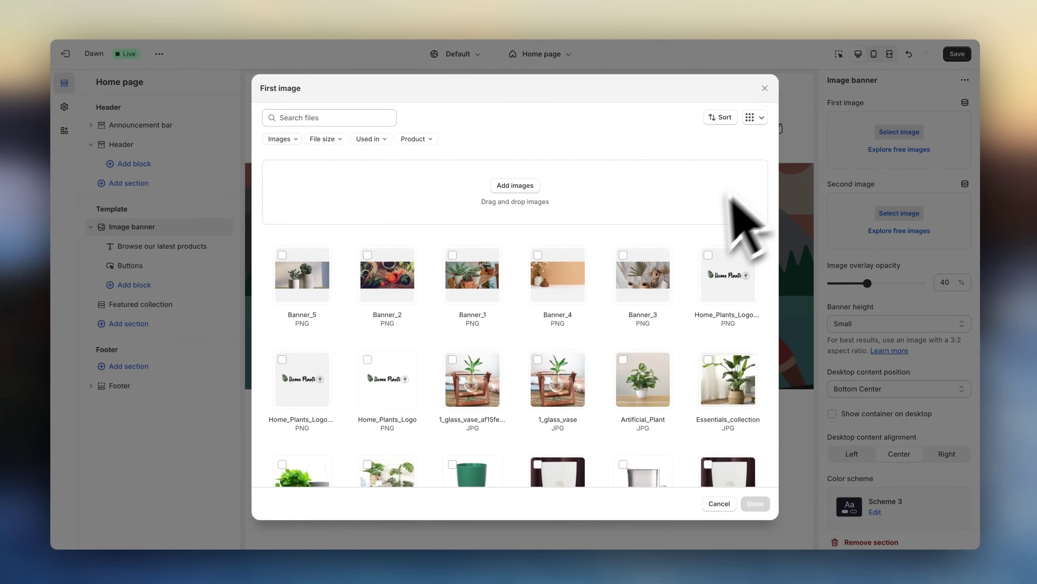
{"action": "left_click", "coordinate": [653, 282]}
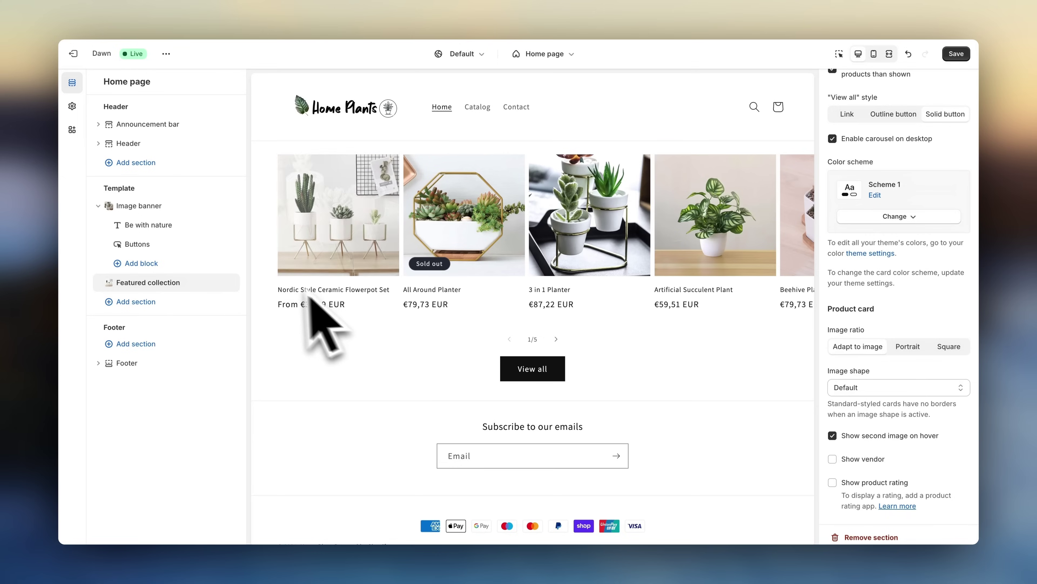
{"action": "left_click", "coordinate": [188, 297]}
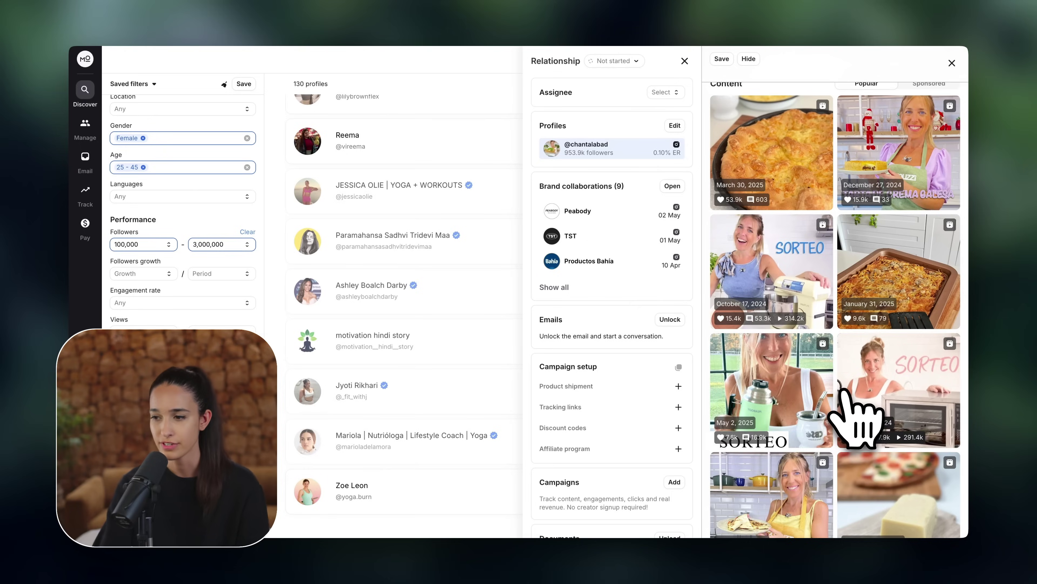
Open Manage Vendors and preview the Supplier vendor's details from its row.
{"action": "scroll", "coordinate": [850, 409], "scroll_direction": "down", "scroll_amount": 3}
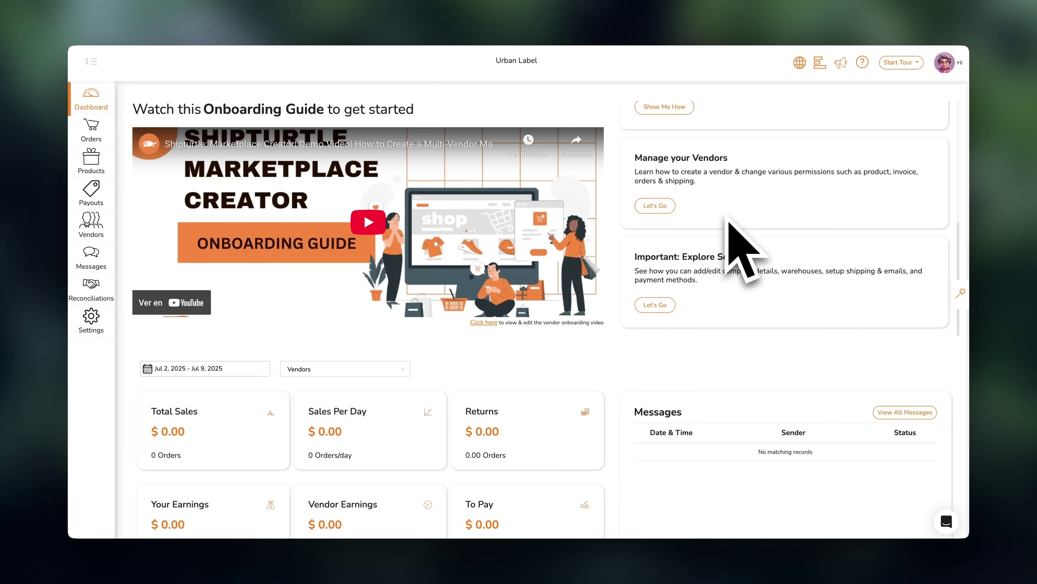
{"action": "scroll", "coordinate": [739, 245], "scroll_direction": "down", "scroll_amount": 8}
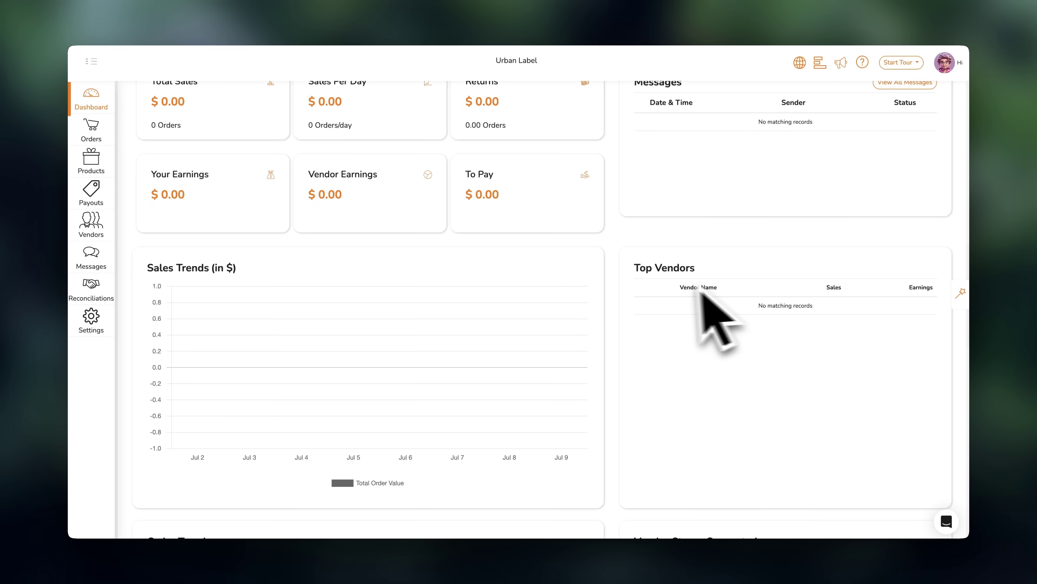
{"action": "scroll", "coordinate": [644, 312], "scroll_direction": "up", "scroll_amount": 3}
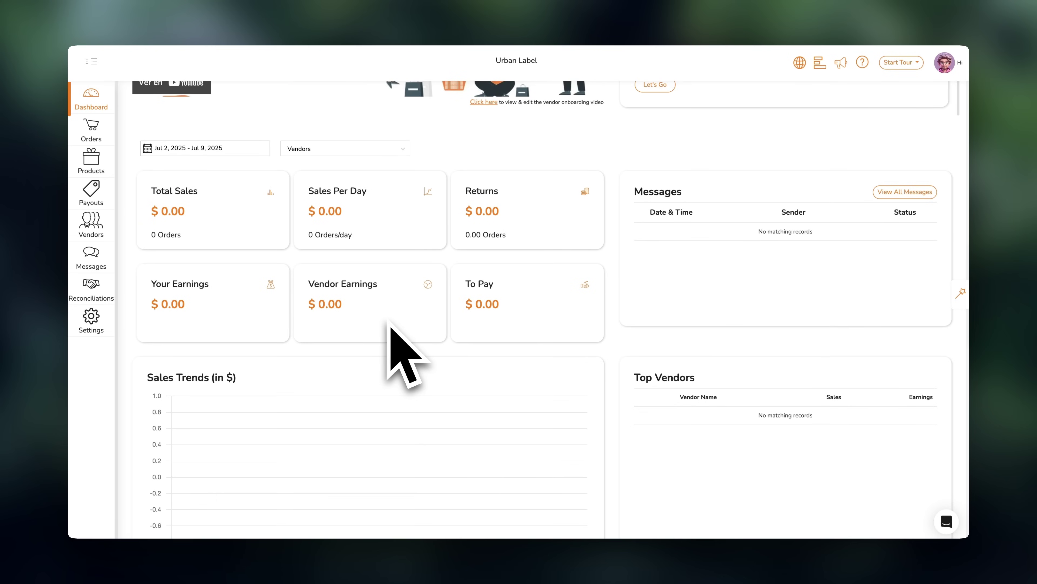
{"action": "left_click", "coordinate": [97, 228]}
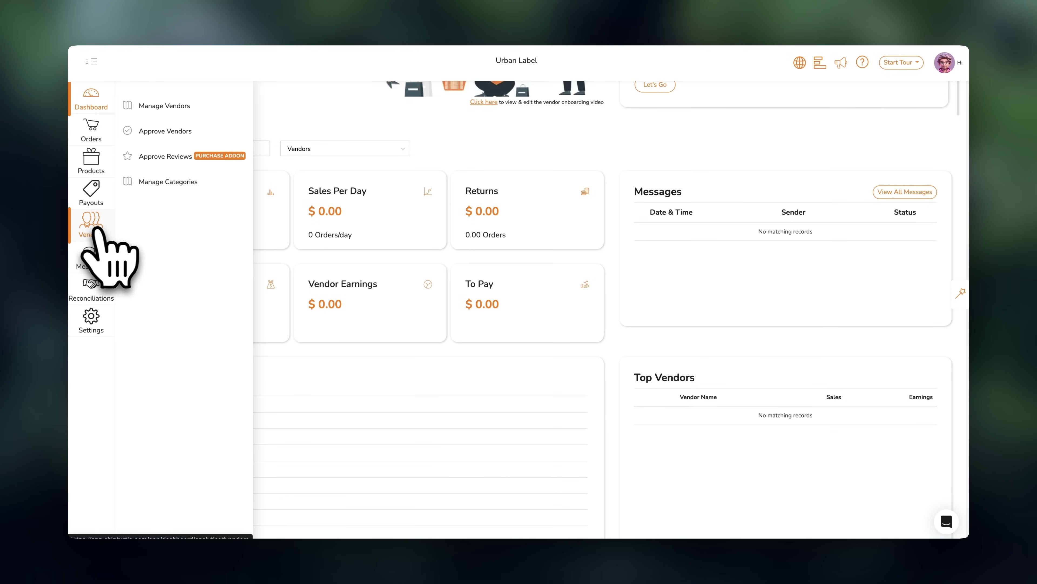
{"action": "left_click", "coordinate": [169, 105]}
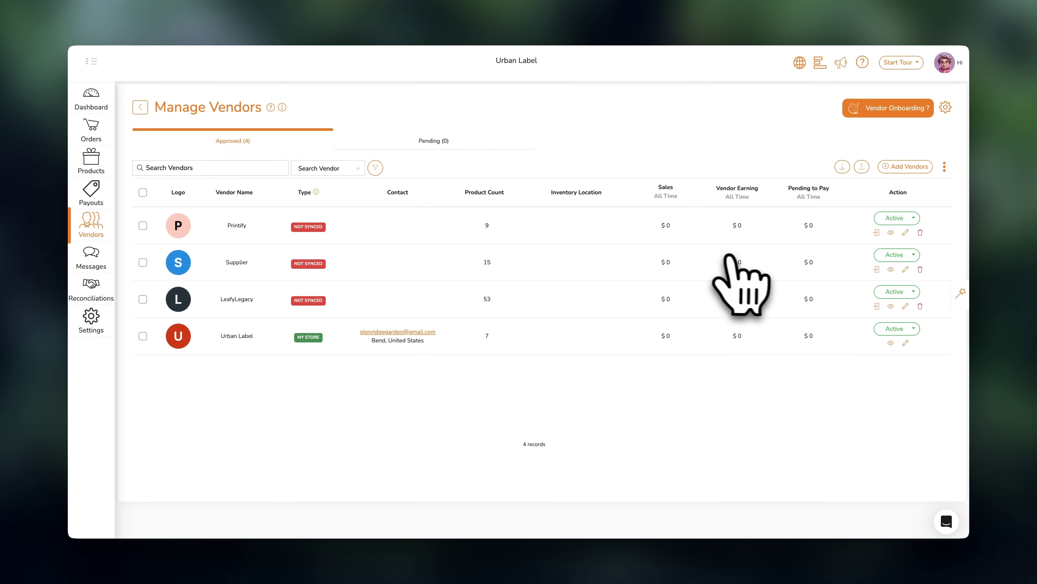
{"action": "left_click", "coordinate": [891, 268]}
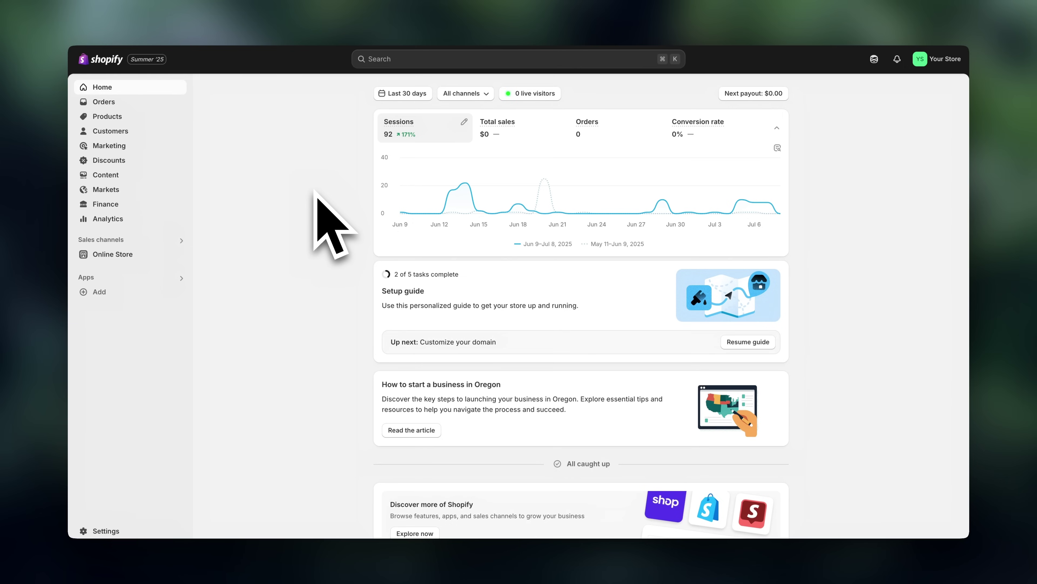
Open Shopify Analytics and review today's gross sales, orders and total sales charts.
{"action": "left_click", "coordinate": [143, 221]}
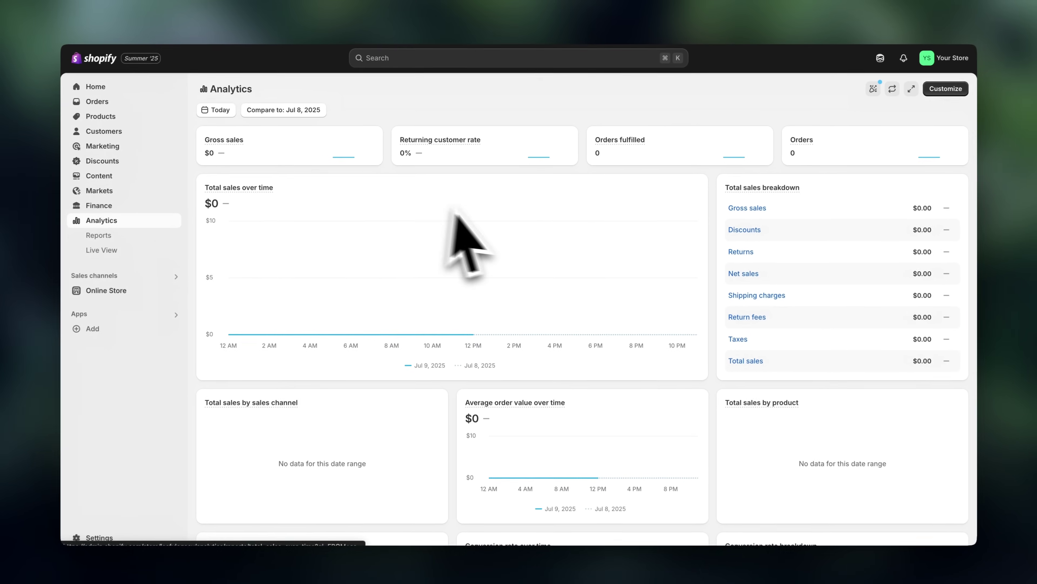
{"action": "scroll", "coordinate": [454, 213], "scroll_direction": "down", "scroll_amount": 5}
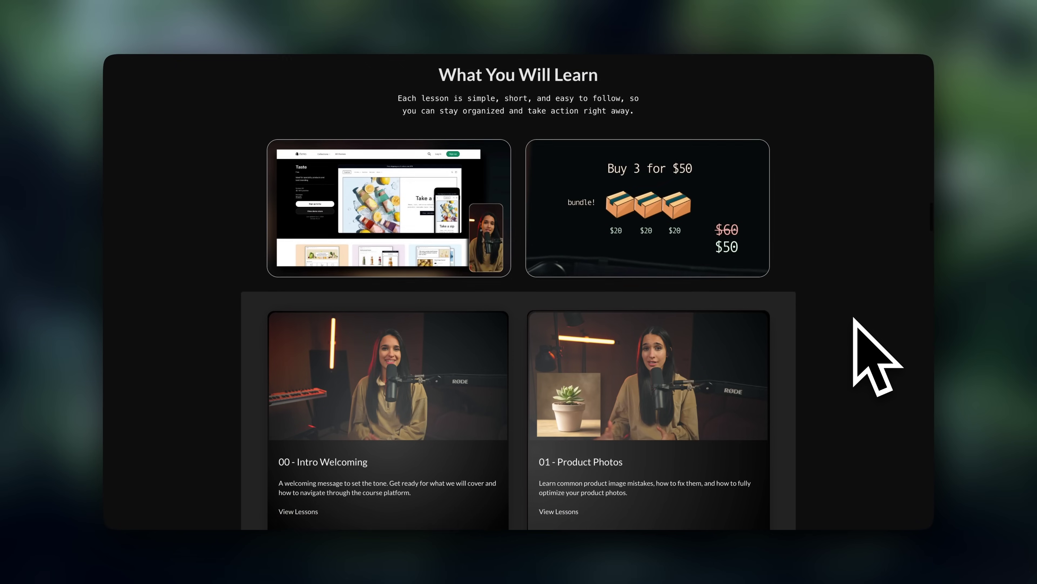
Browse the course modules and the Community Feed's Q&A, Share Tips and Help Each Other posts.
{"action": "scroll", "coordinate": [855, 318], "scroll_direction": "down", "scroll_amount": 4}
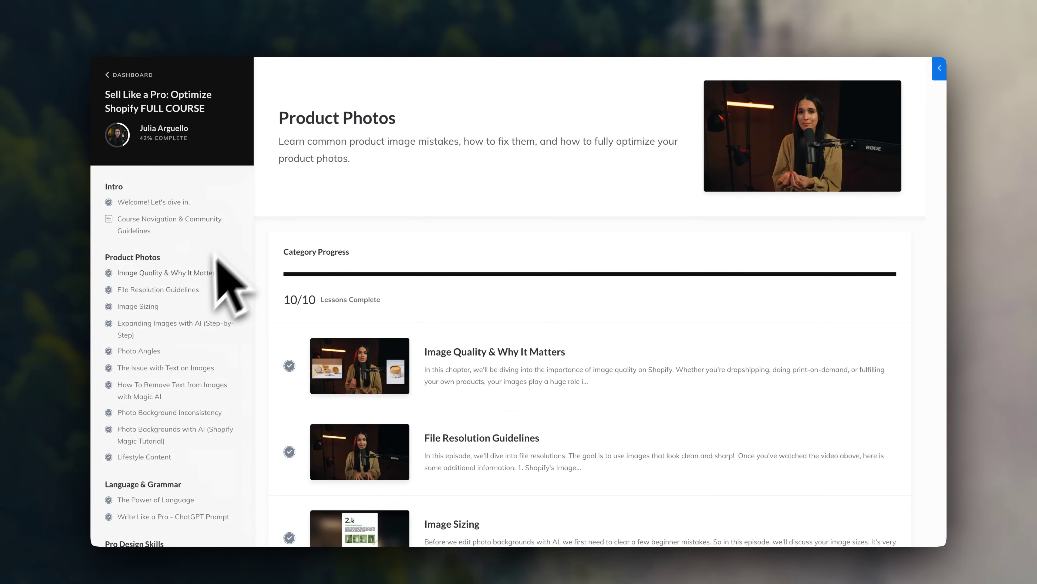
{"action": "scroll", "coordinate": [209, 286], "scroll_direction": "down", "scroll_amount": 8}
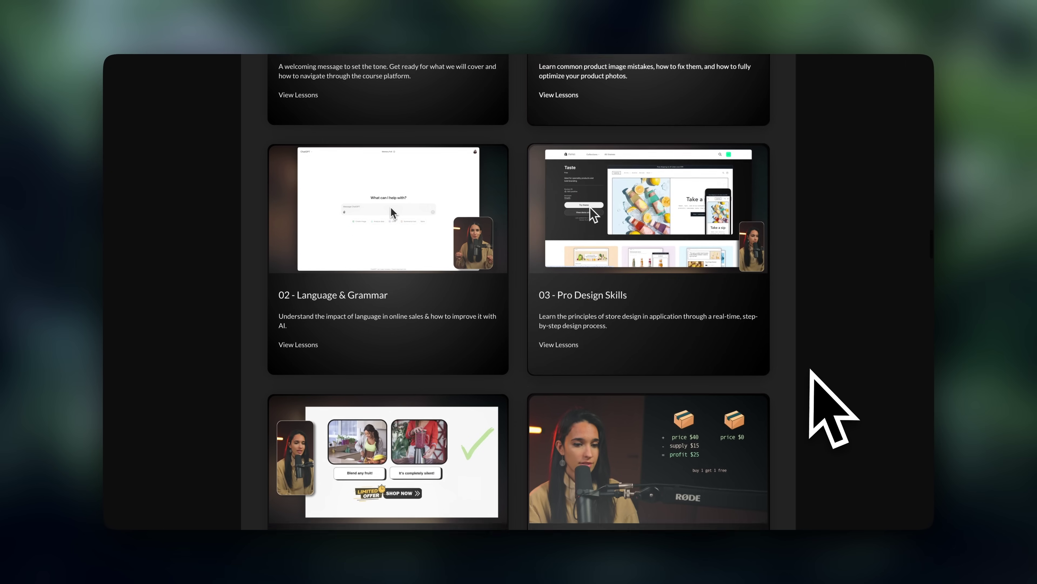
{"action": "scroll", "coordinate": [810, 370], "scroll_direction": "down", "scroll_amount": 6}
{"action": "scroll", "coordinate": [811, 370], "scroll_direction": "down", "scroll_amount": 4}
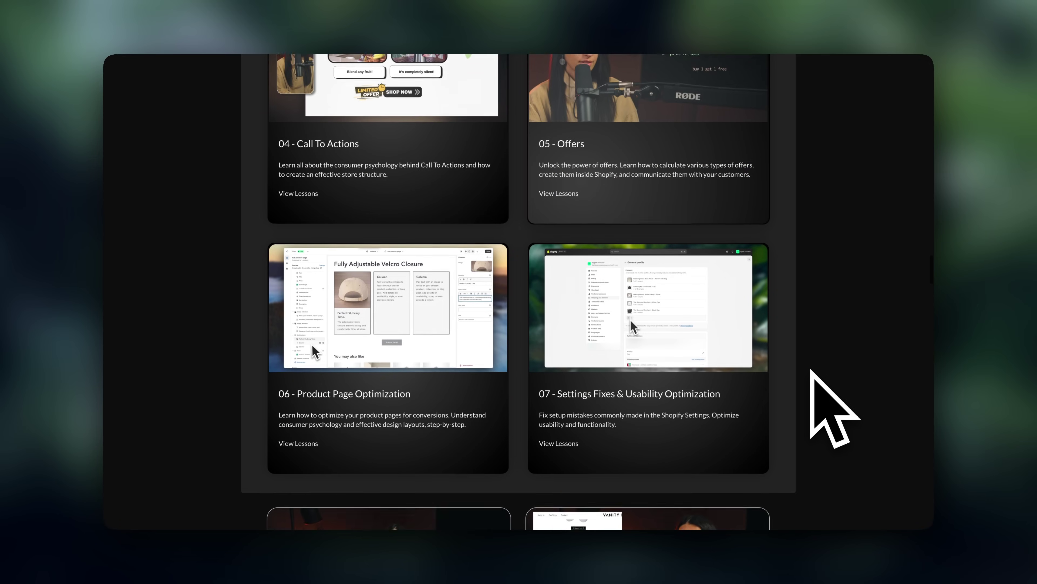
{"action": "scroll", "coordinate": [812, 369], "scroll_direction": "down", "scroll_amount": 4}
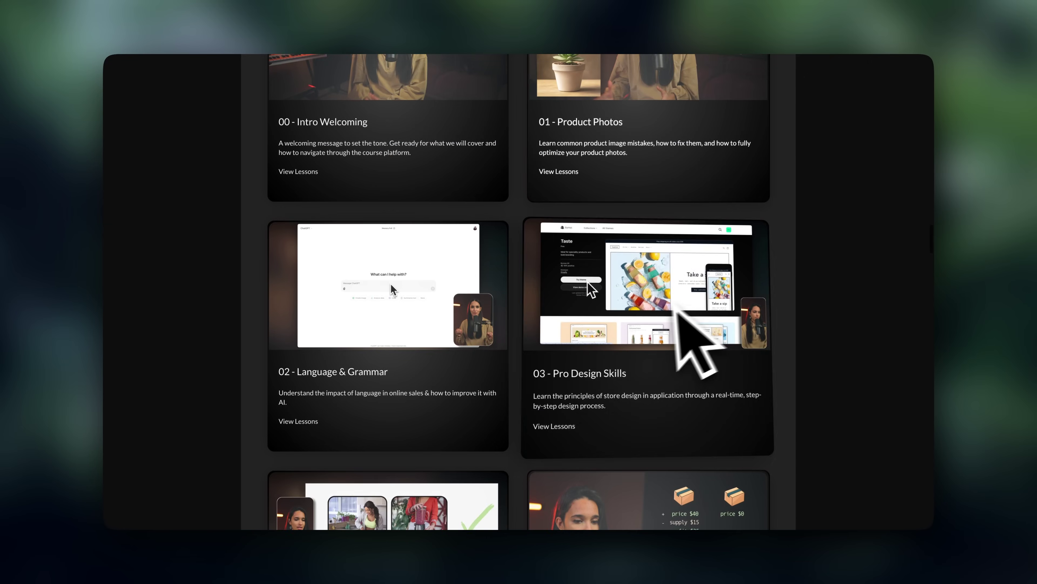
{"action": "scroll", "coordinate": [653, 327], "scroll_direction": "up", "scroll_amount": 4}
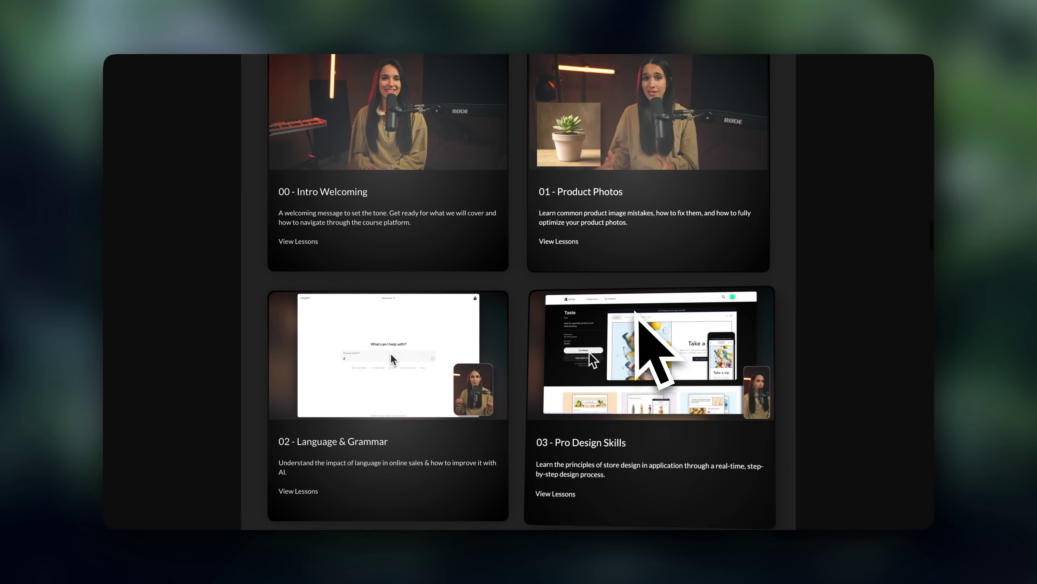
{"action": "scroll", "coordinate": [621, 260], "scroll_direction": "down", "scroll_amount": 6}
{"action": "scroll", "coordinate": [583, 272], "scroll_direction": "down", "scroll_amount": 4}
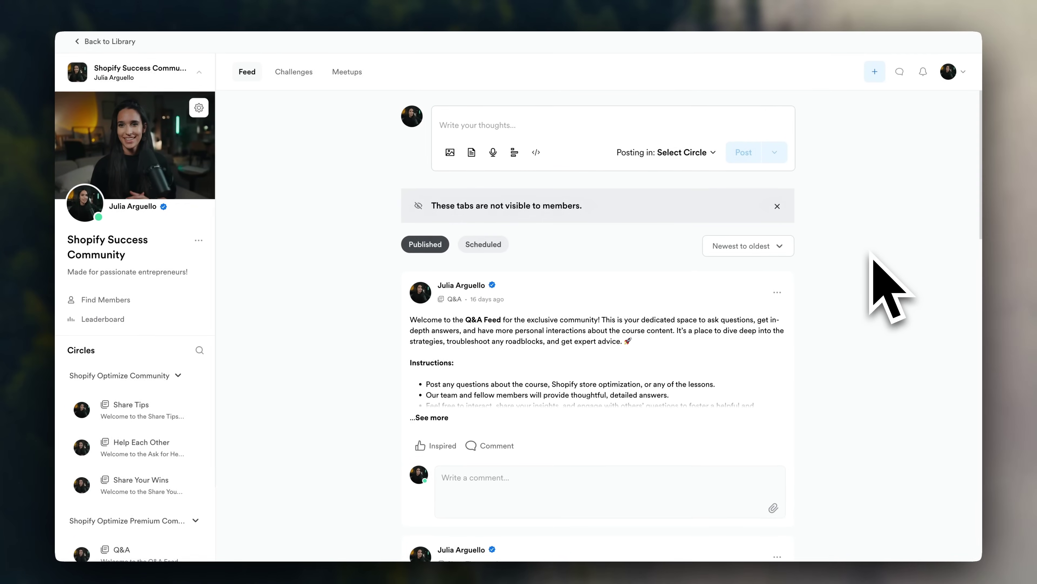
{"action": "scroll", "coordinate": [857, 251], "scroll_direction": "down", "scroll_amount": 10}
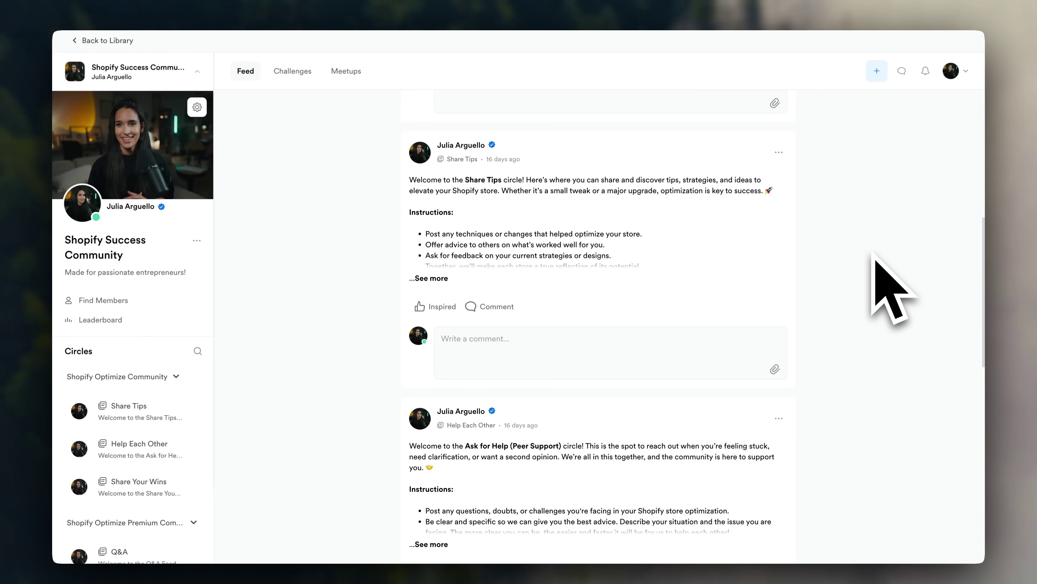
{"action": "scroll", "coordinate": [874, 256], "scroll_direction": "up", "scroll_amount": 10}
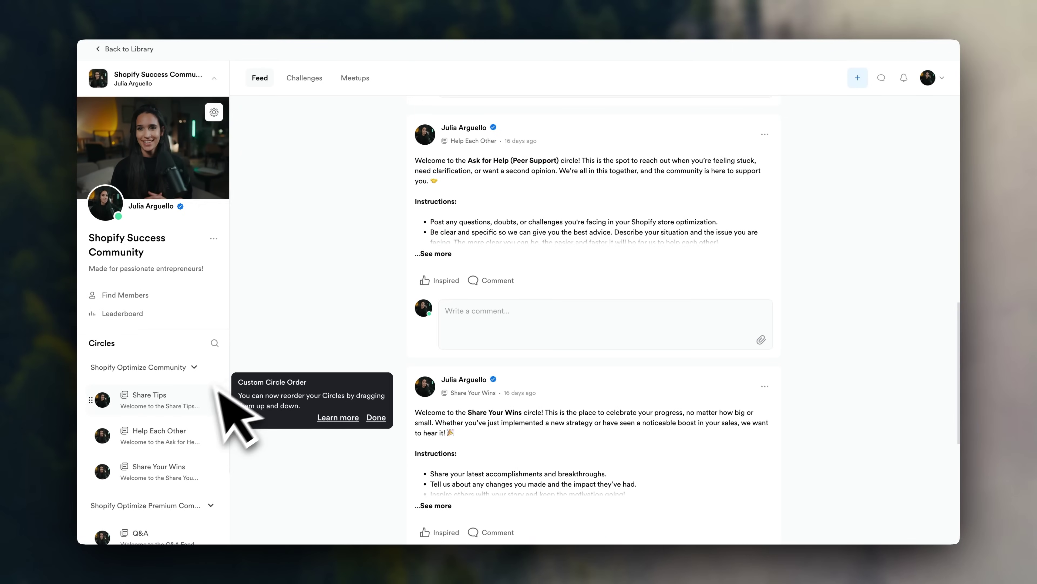
{"action": "scroll", "coordinate": [209, 433], "scroll_direction": "down", "scroll_amount": 2}
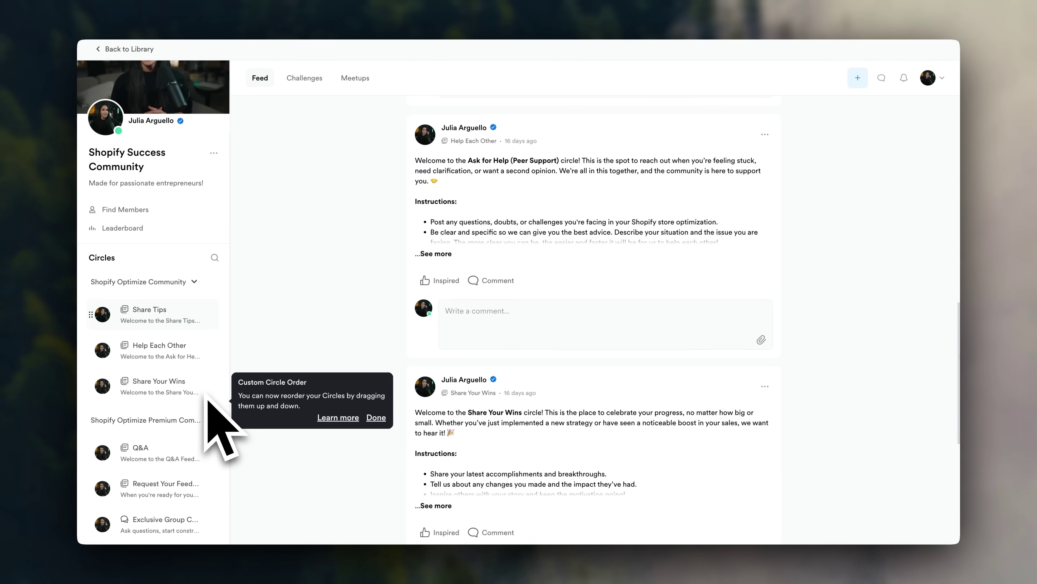
{"action": "scroll", "coordinate": [215, 424], "scroll_direction": "up", "scroll_amount": 2}
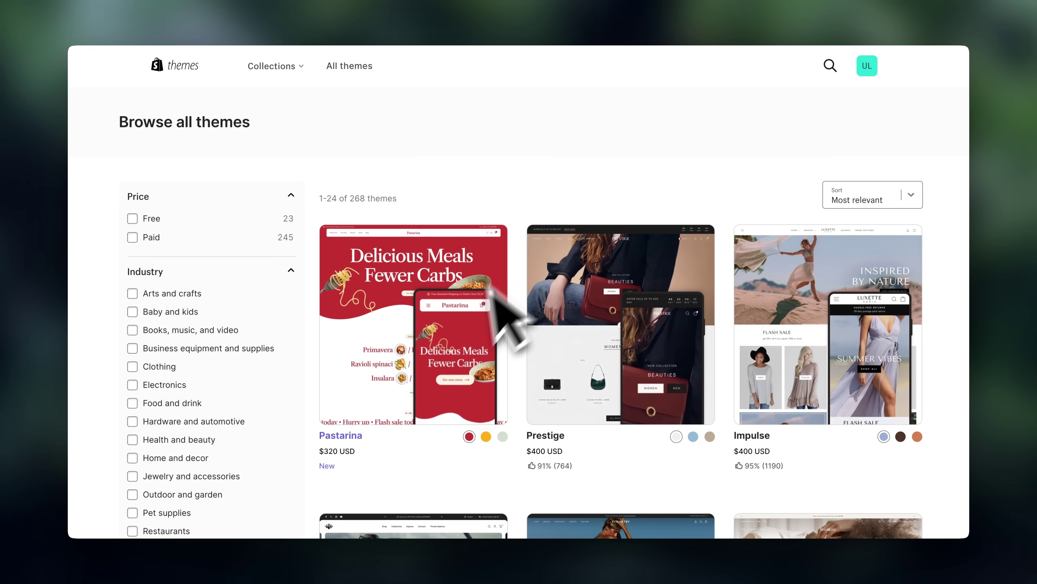
Scroll the Cello demo preview down to its Top Most Sold This Week categories.
{"action": "scroll", "coordinate": [463, 371], "scroll_direction": "down", "scroll_amount": 6}
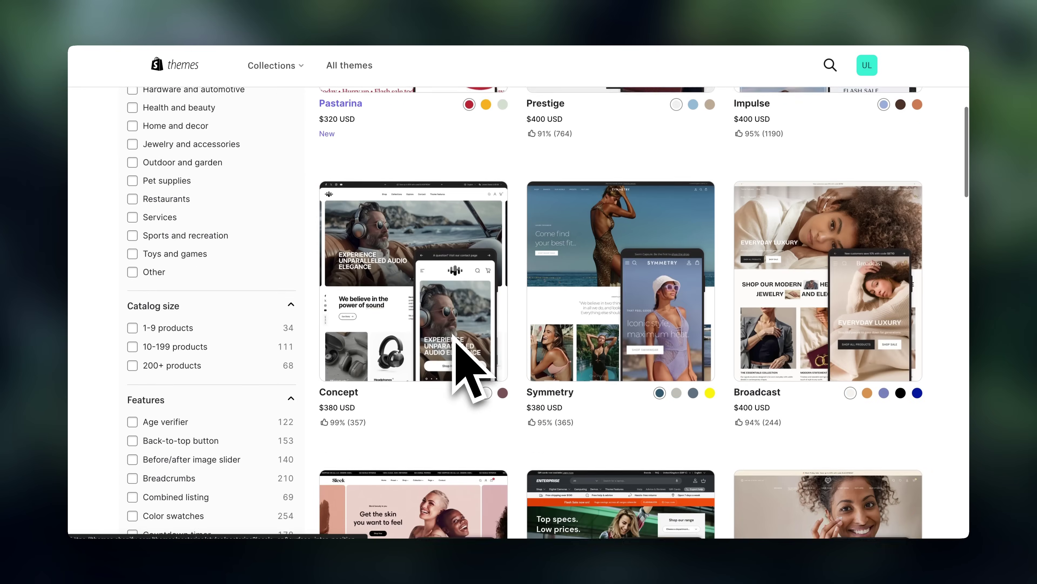
{"action": "scroll", "coordinate": [454, 340], "scroll_direction": "down", "scroll_amount": 5}
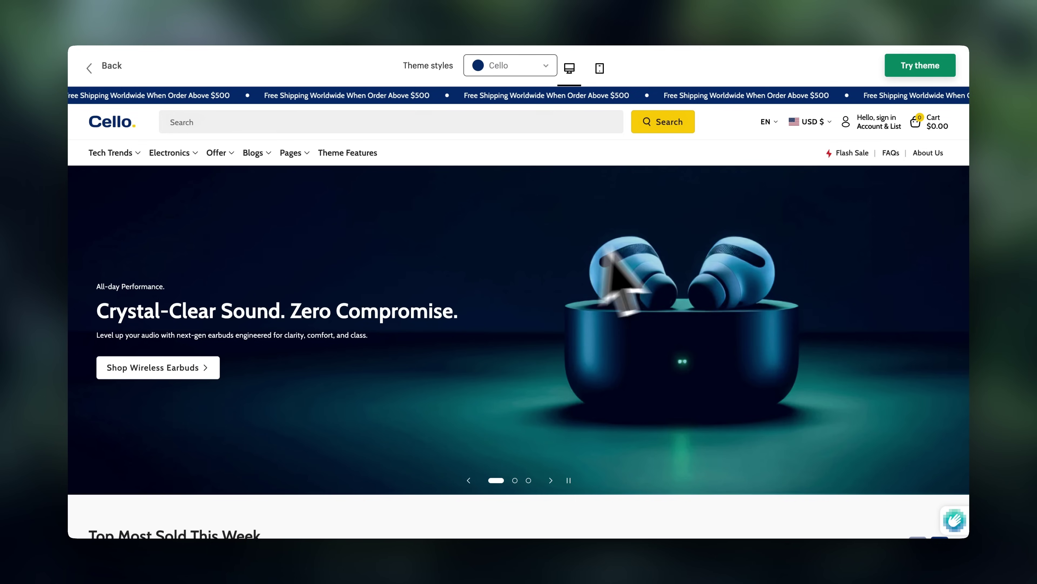
{"action": "scroll", "coordinate": [753, 317], "scroll_direction": "down", "scroll_amount": 5}
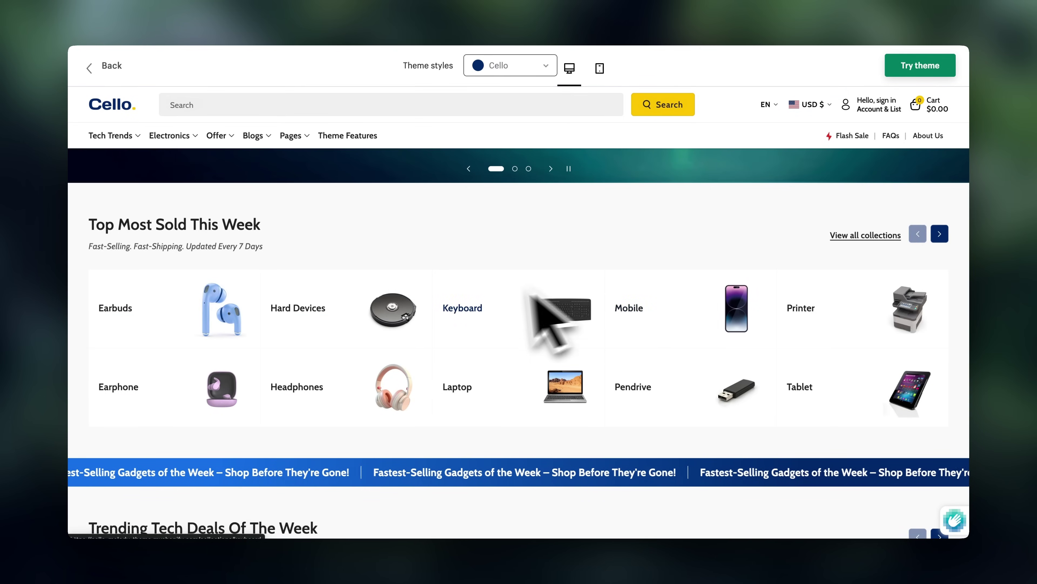